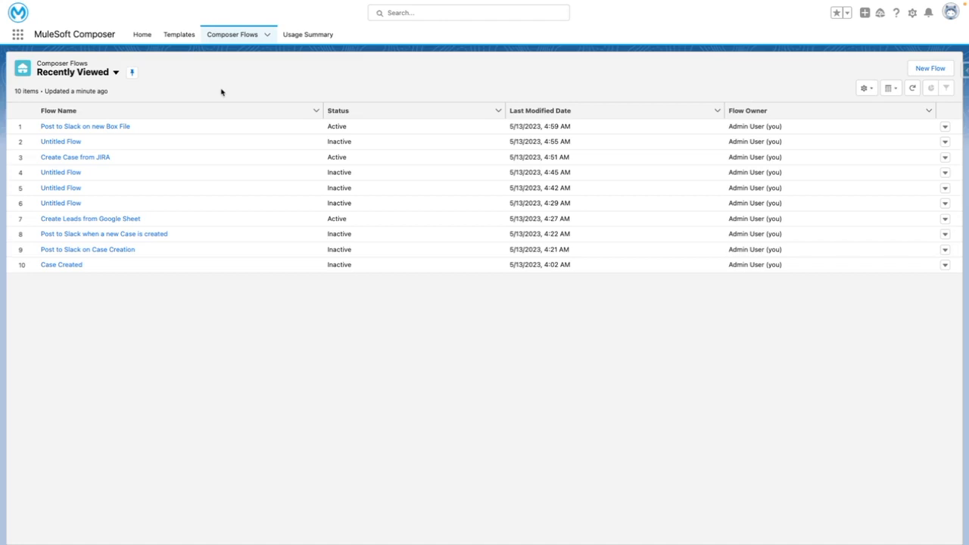
Step: Create a new flow started by an Asana system event, using the Default Asana connection
left_click(943, 75)
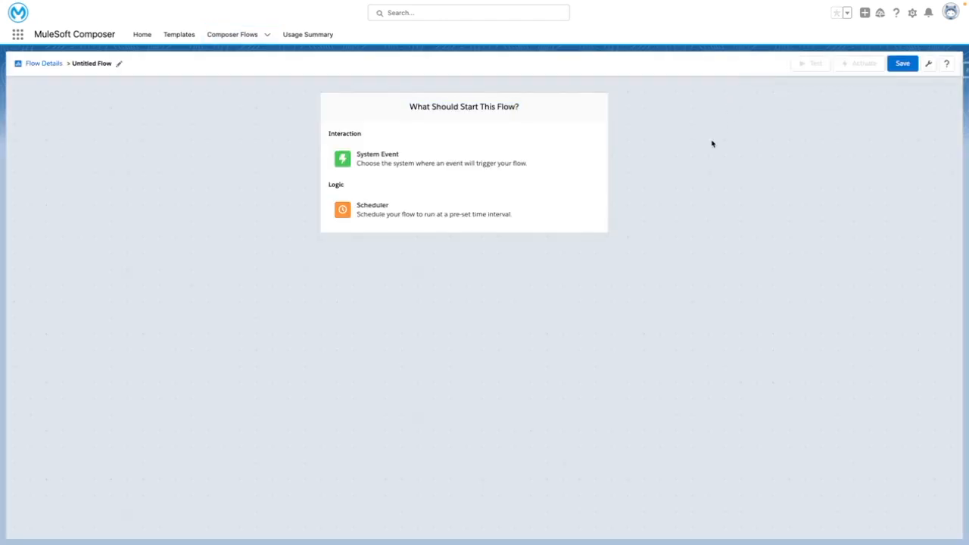
left_click(431, 164)
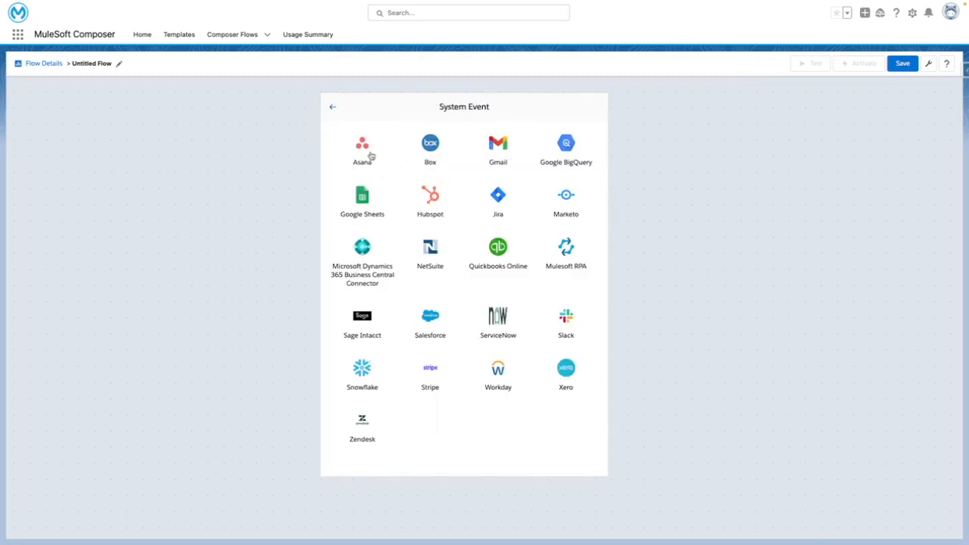
left_click(363, 150)
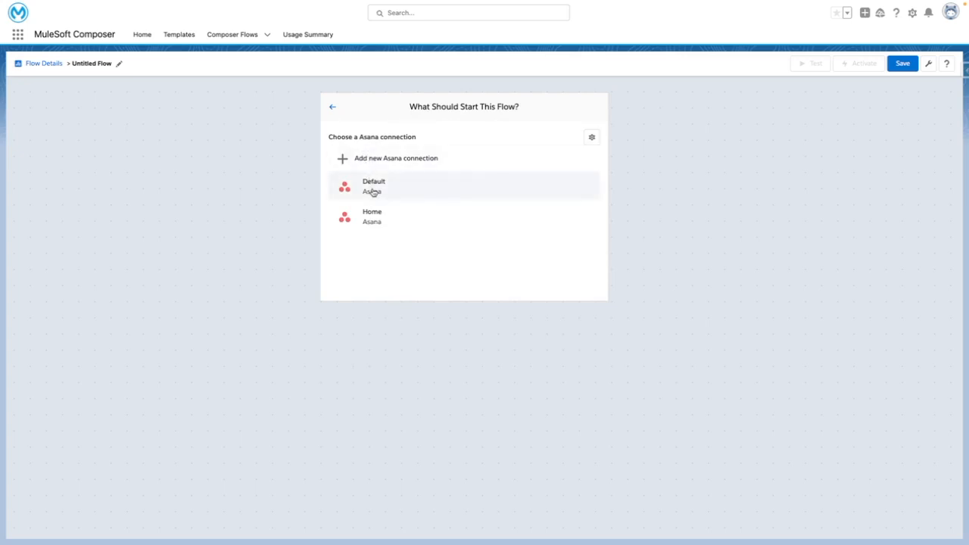
left_click(373, 191)
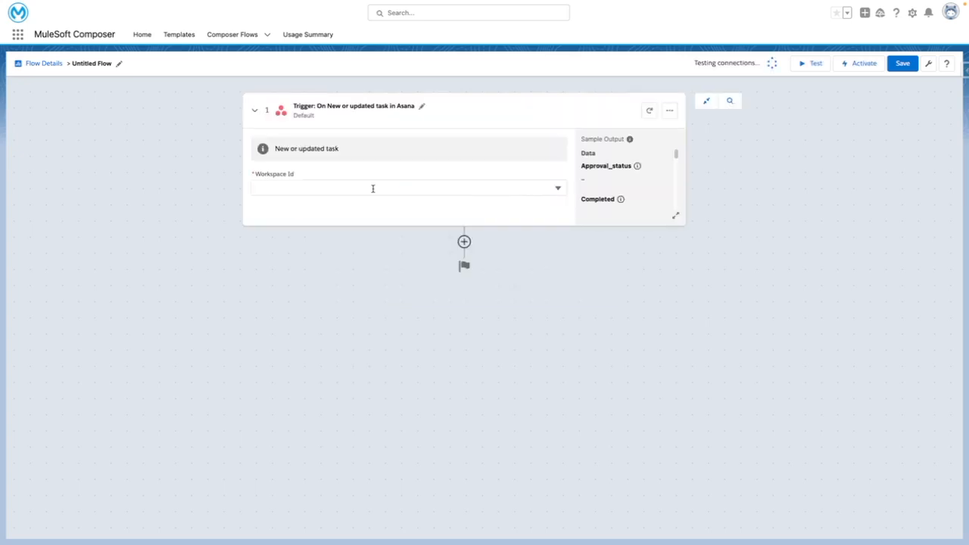
Step: Set the Asana trigger's workspace to My Workspace and its project to Demo Project
left_click(373, 188)
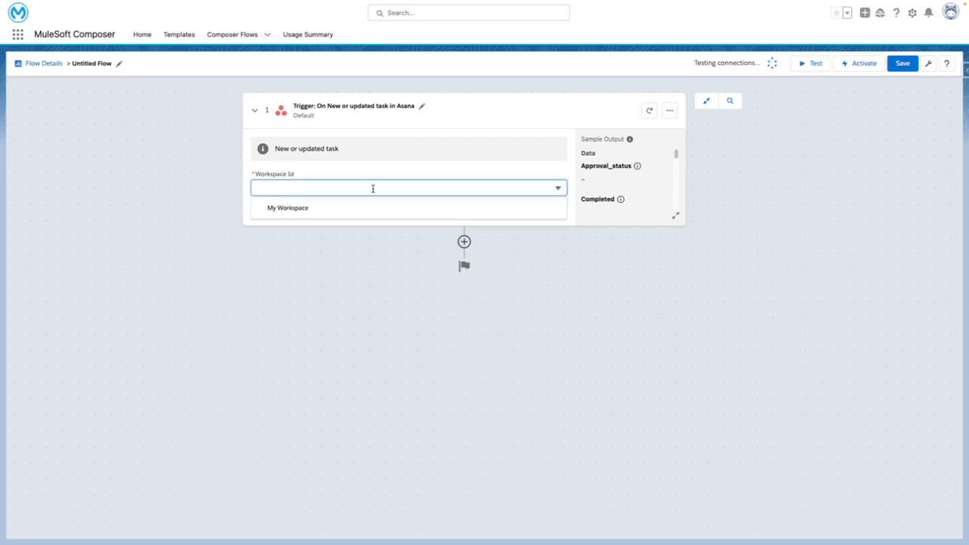
left_click(334, 209)
left_click(301, 222)
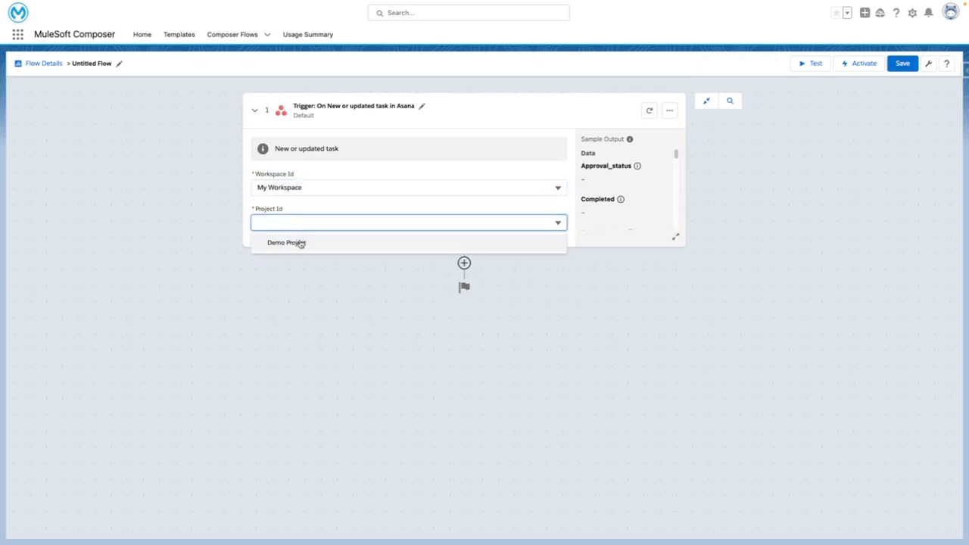
left_click(301, 243)
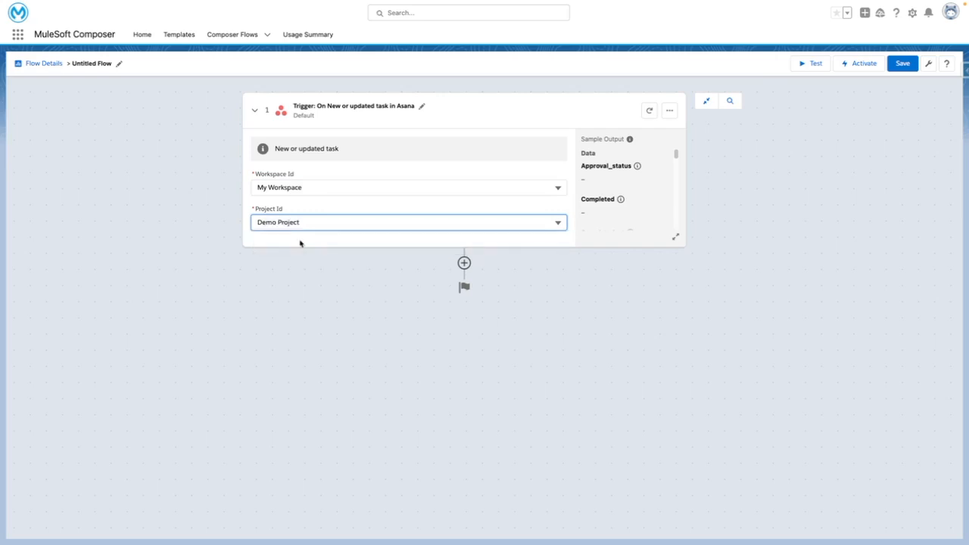
left_click(338, 263)
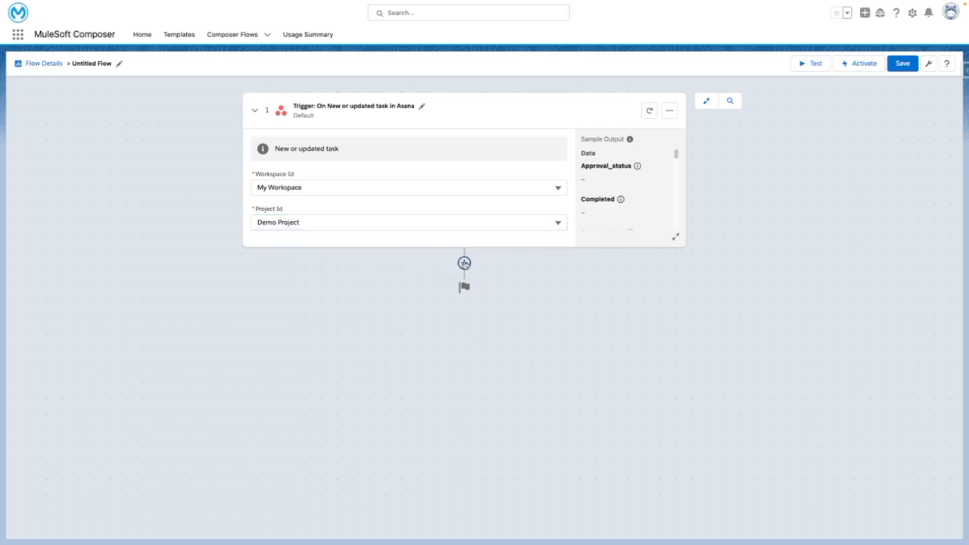
Step: Add an If/Else block after the trigger with the condition that the task's Completed_at is not empty
left_click(464, 263)
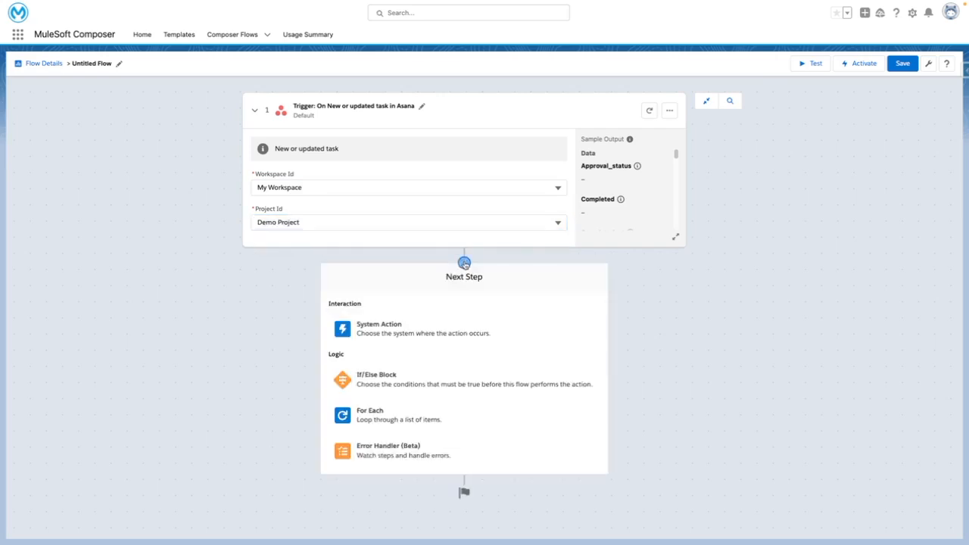
left_click(401, 379)
left_click(315, 427)
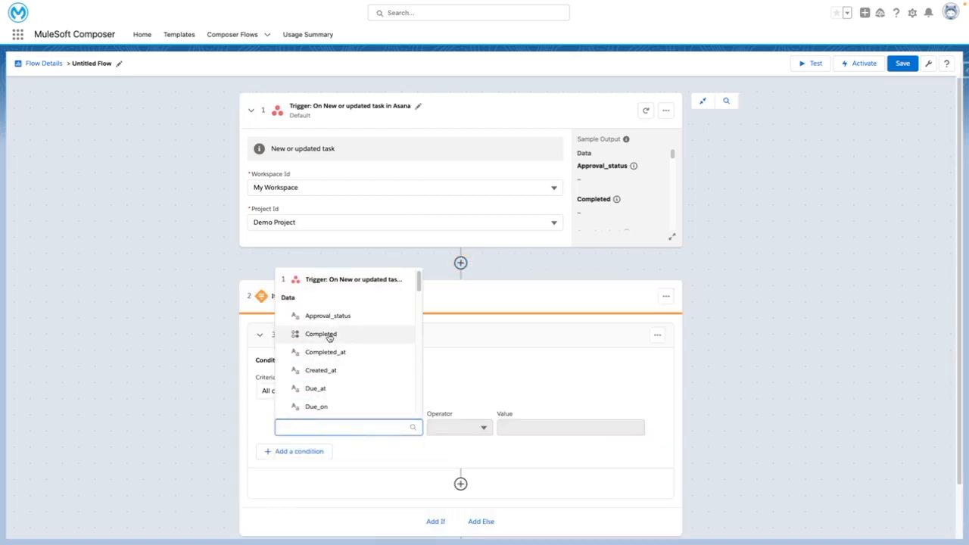
left_click(316, 355)
left_click(456, 428)
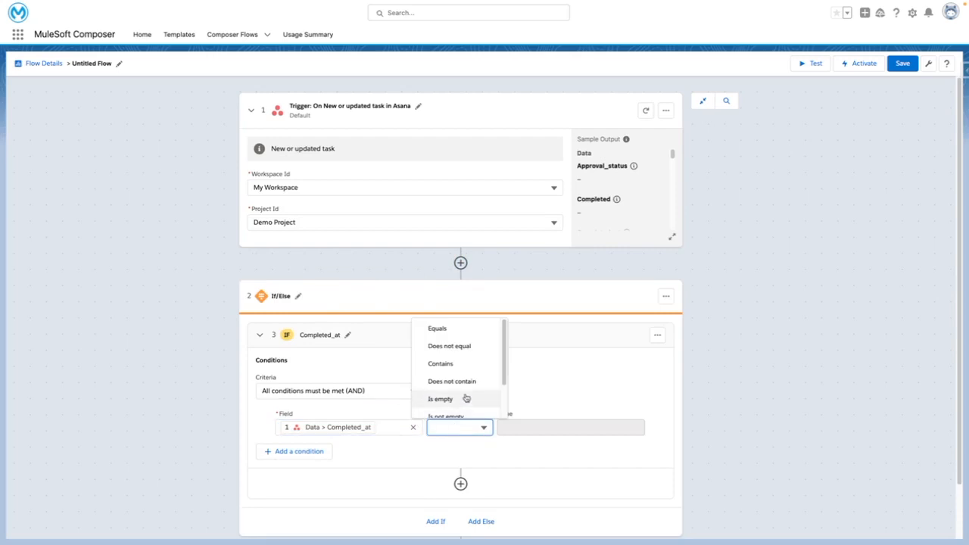
scroll(466, 399, "down", 1)
left_click(454, 400)
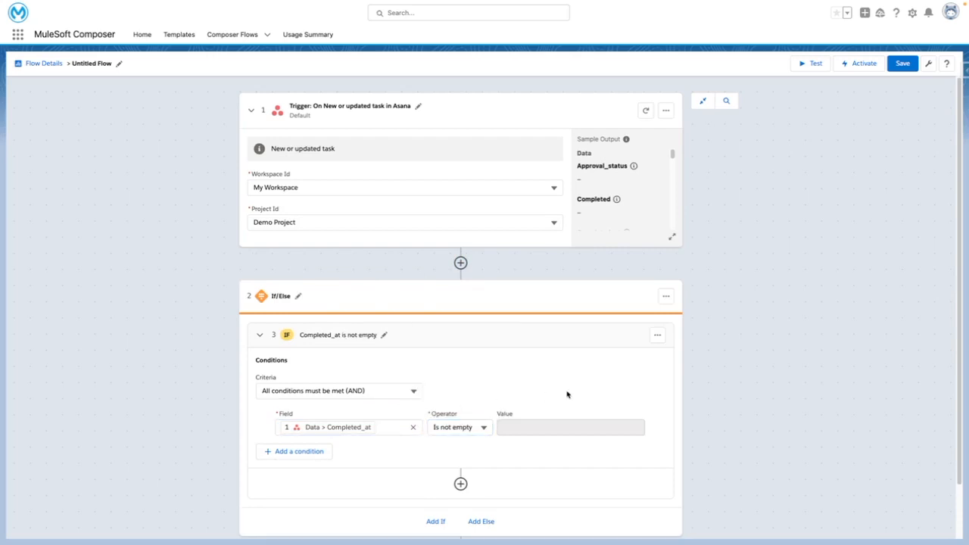
Step: Add a For Each loop inside the Completed_at branch, using the trigger's Custom_fields as the input list
scroll(417, 424, "down", 1)
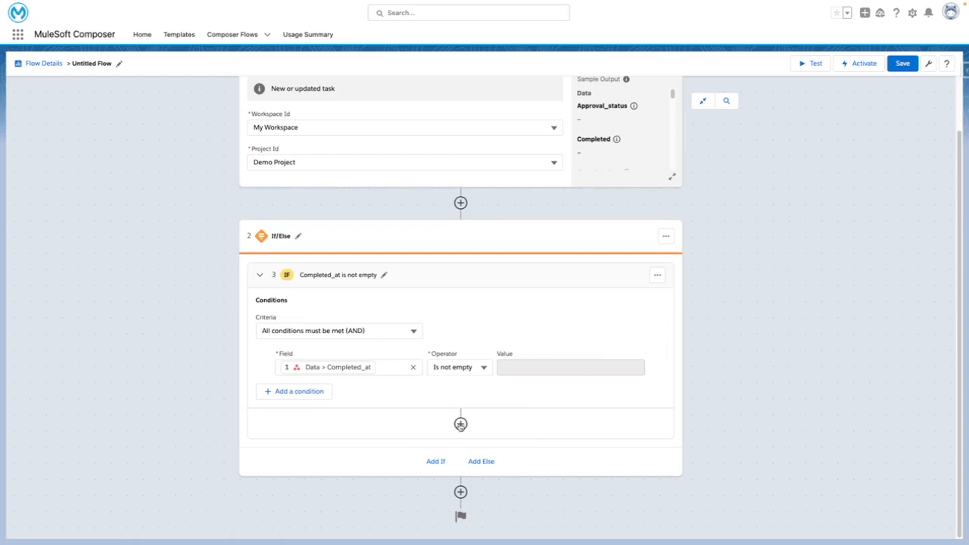
left_click(460, 423)
scroll(387, 454, "down", 3)
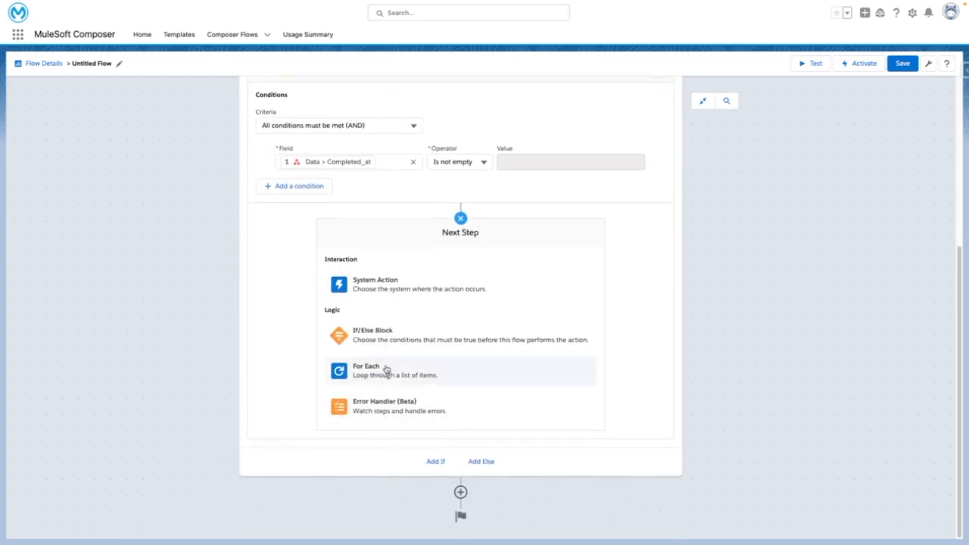
left_click(384, 370)
left_click(384, 361)
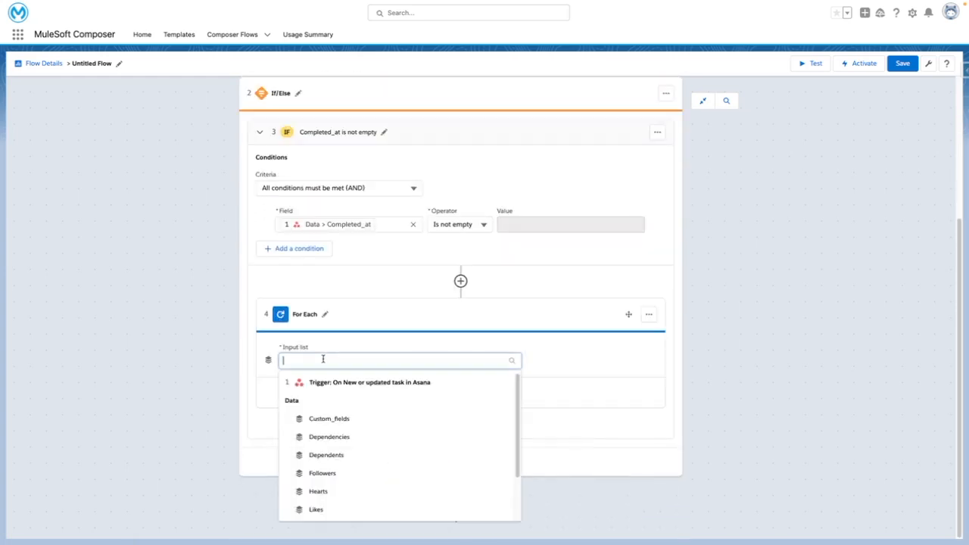
left_click(326, 421)
left_click(326, 421)
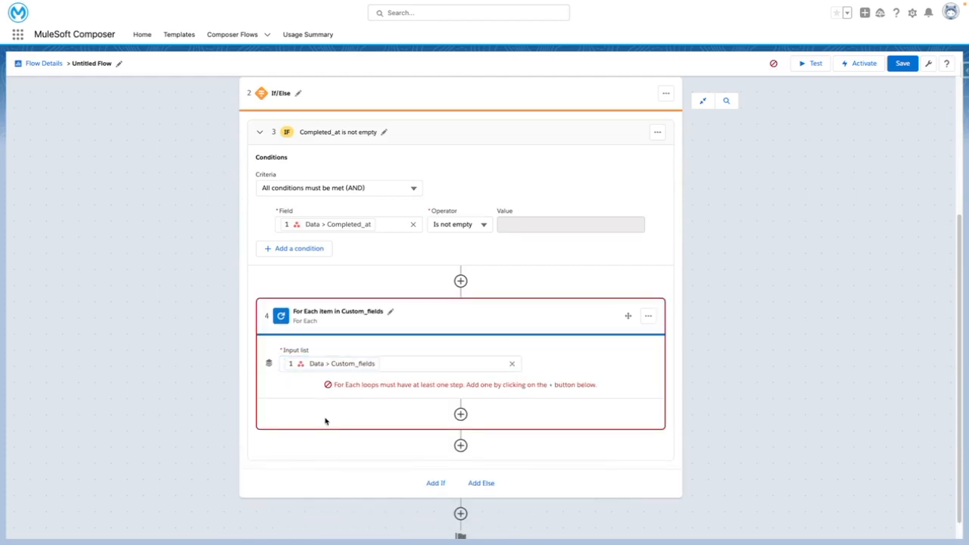
Step: Add an If/Else block inside the Custom_fields loop
left_click(460, 414)
scroll(424, 439, "down", 2)
scroll(408, 453, "down", 2)
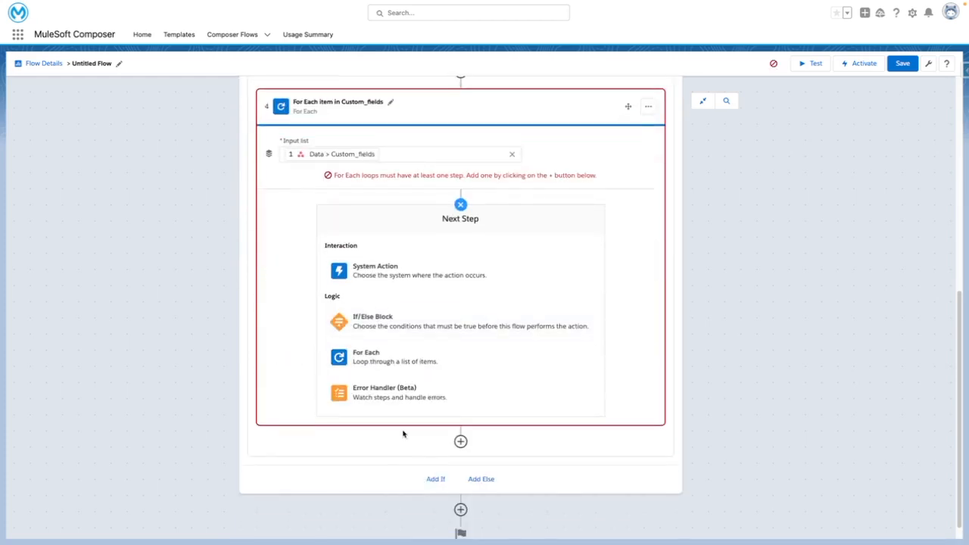
left_click(379, 326)
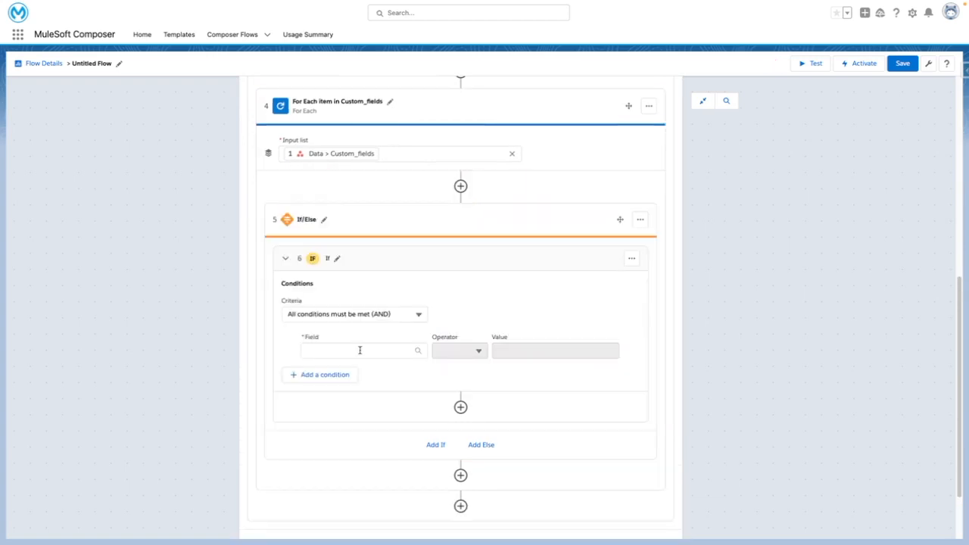
Step: Choose Text_value from the trigger's Data > Custom_fields as the condition field of the nested If branch
left_click(359, 350)
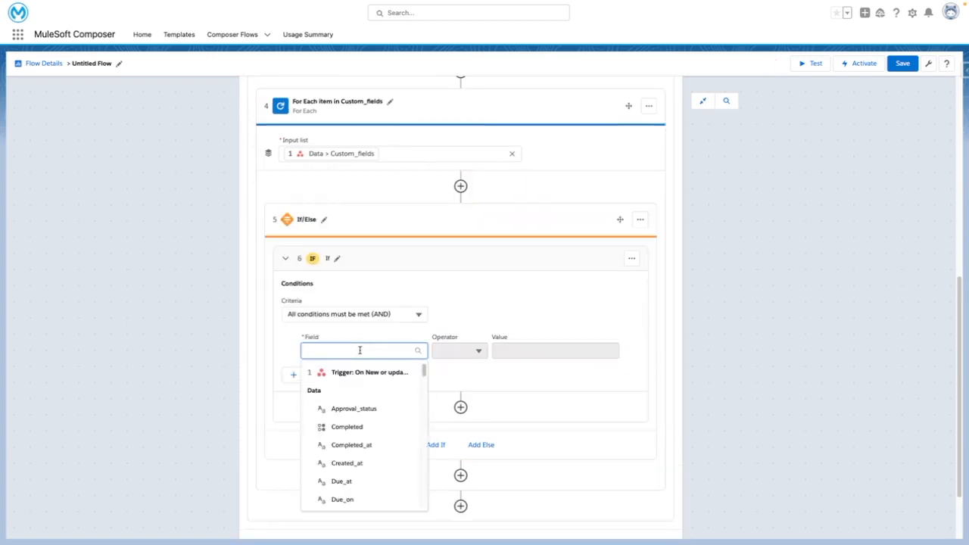
scroll(354, 424, "down", 4)
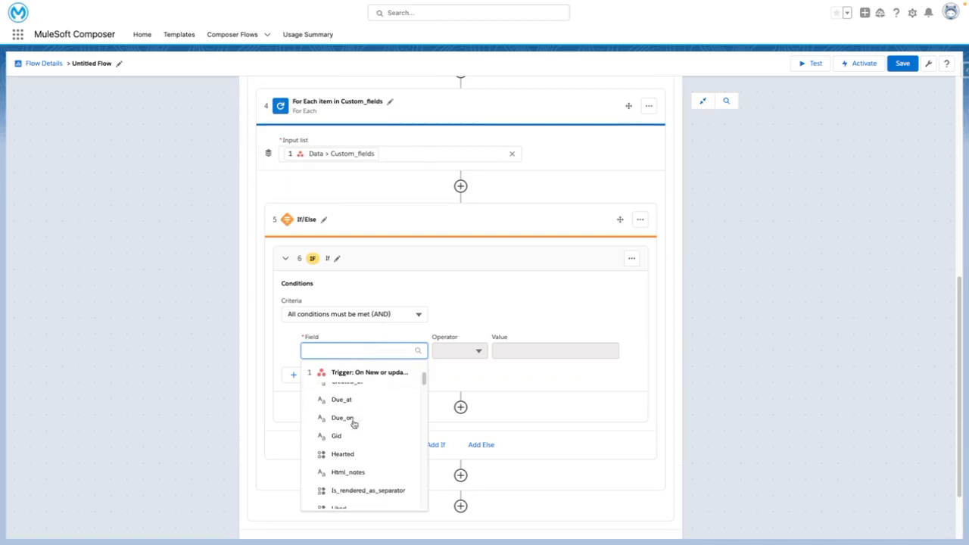
scroll(353, 424, "down", 6)
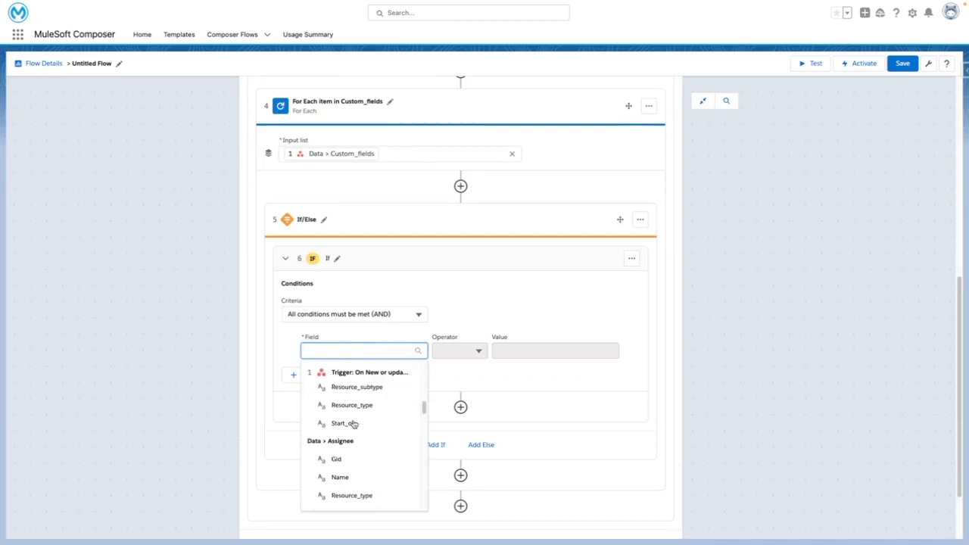
scroll(354, 424, "down", 2)
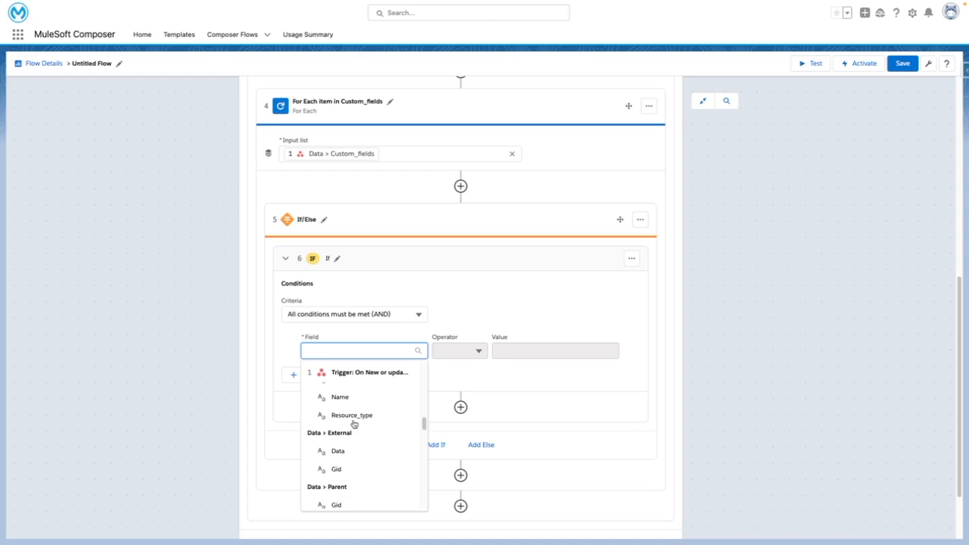
scroll(354, 424, "down", 3)
scroll(354, 424, "down", 4)
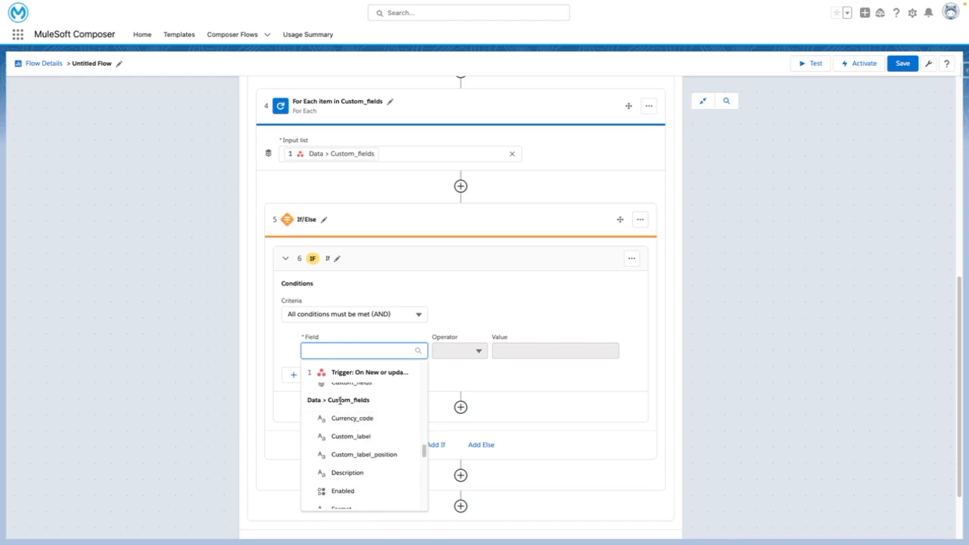
scroll(359, 450, "down", 5)
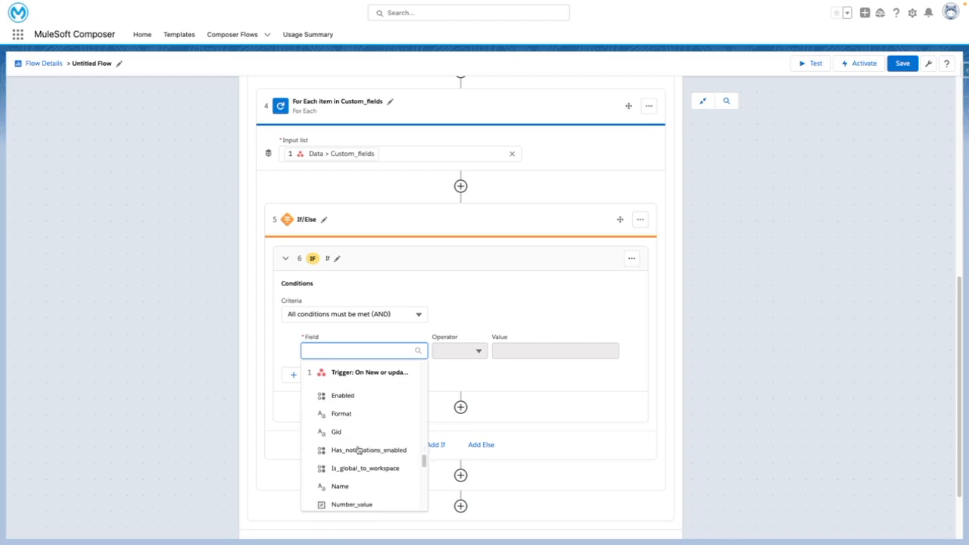
scroll(359, 449, "down", 3)
left_click(359, 454)
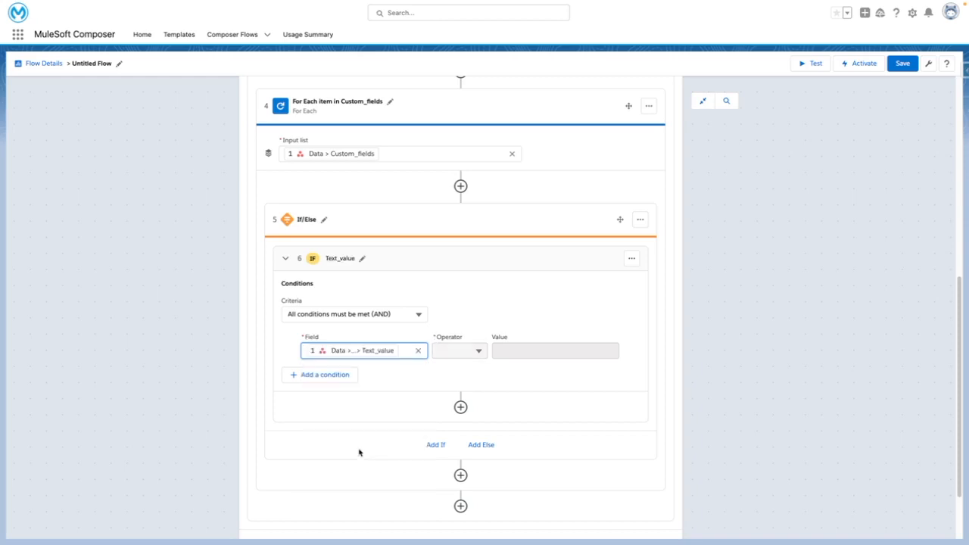
Step: Set the Text_value condition to Starts with 001
left_click(458, 350)
left_click(459, 443)
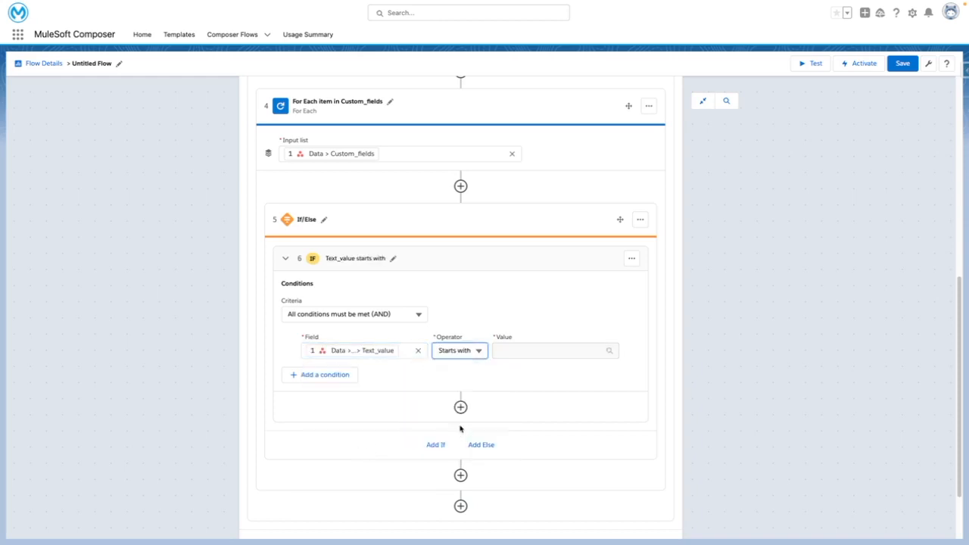
left_click(525, 351)
type("001")
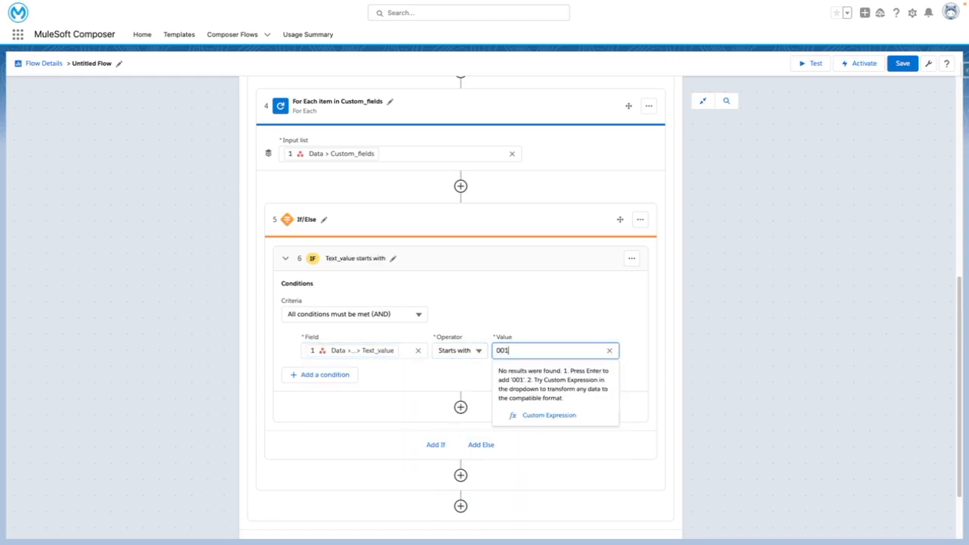
key("Return")
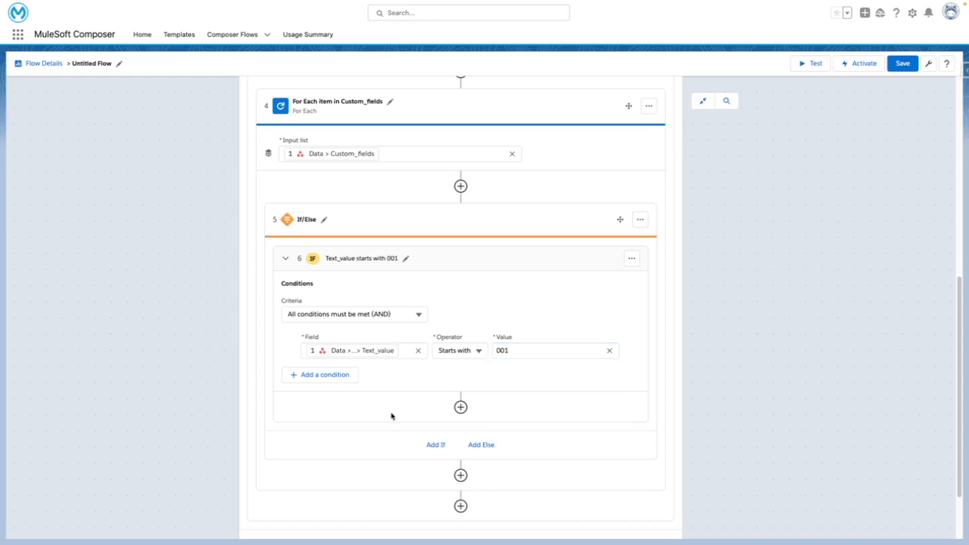
Step: Add a Salesforce system action inside the nested If branch, using the Default connection
left_click(460, 406)
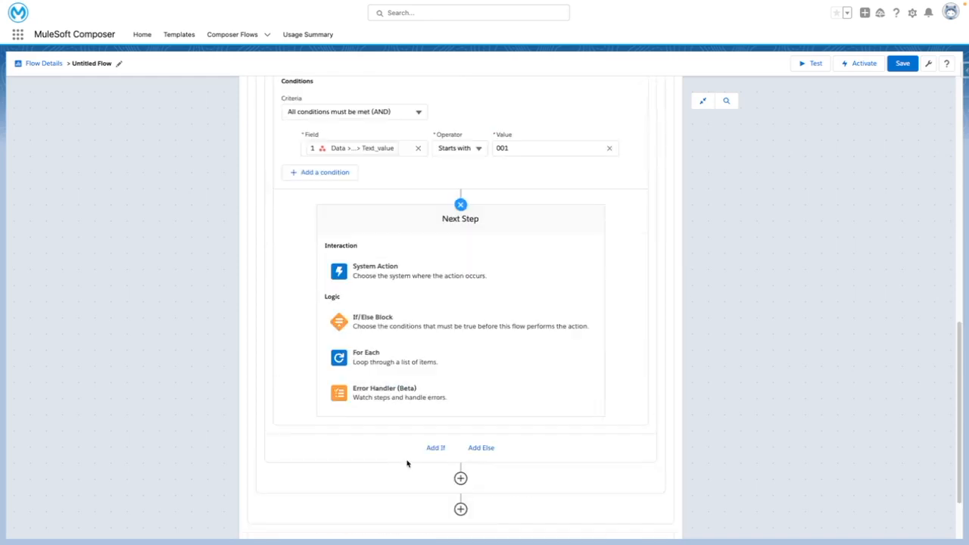
left_click(374, 268)
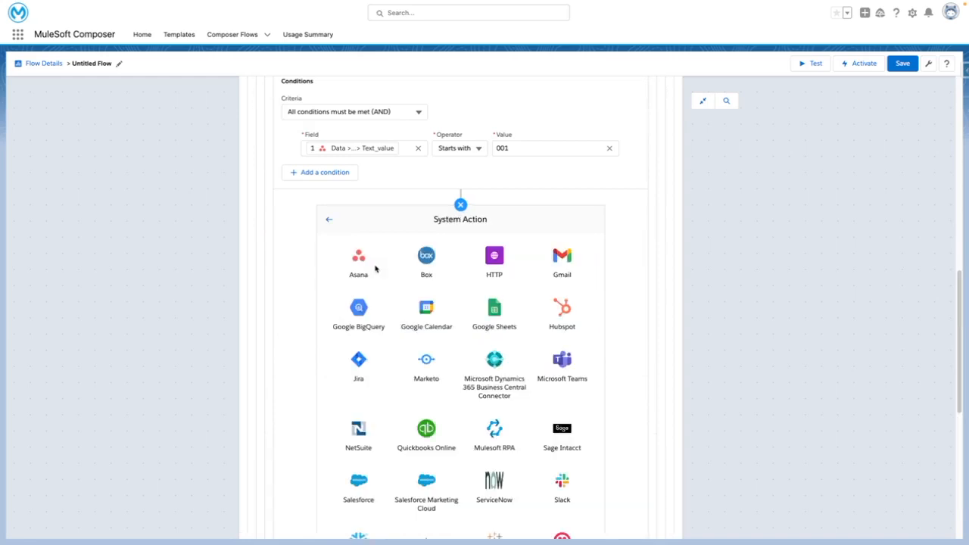
left_click(364, 492)
left_click(379, 303)
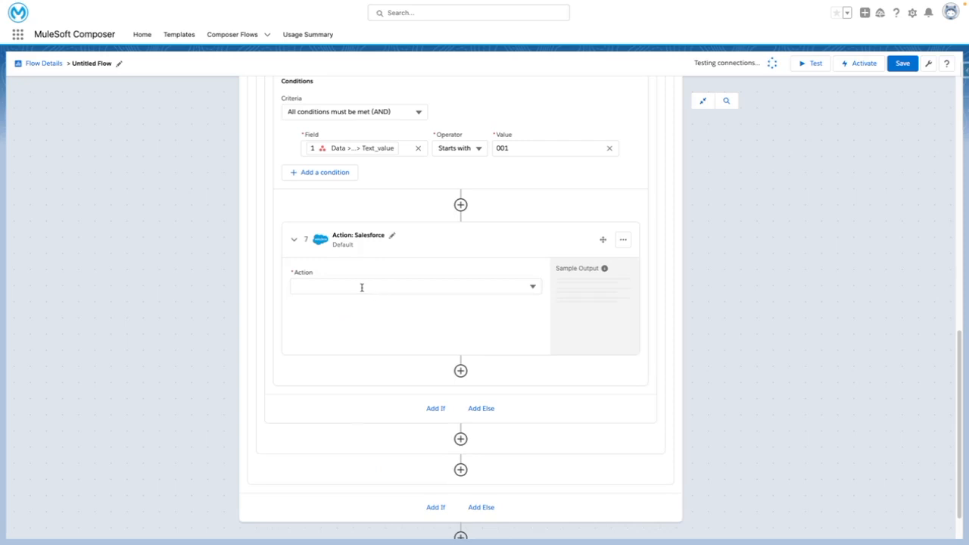
Step: Set the Salesforce action to Get records with Account as the object type
left_click(362, 287)
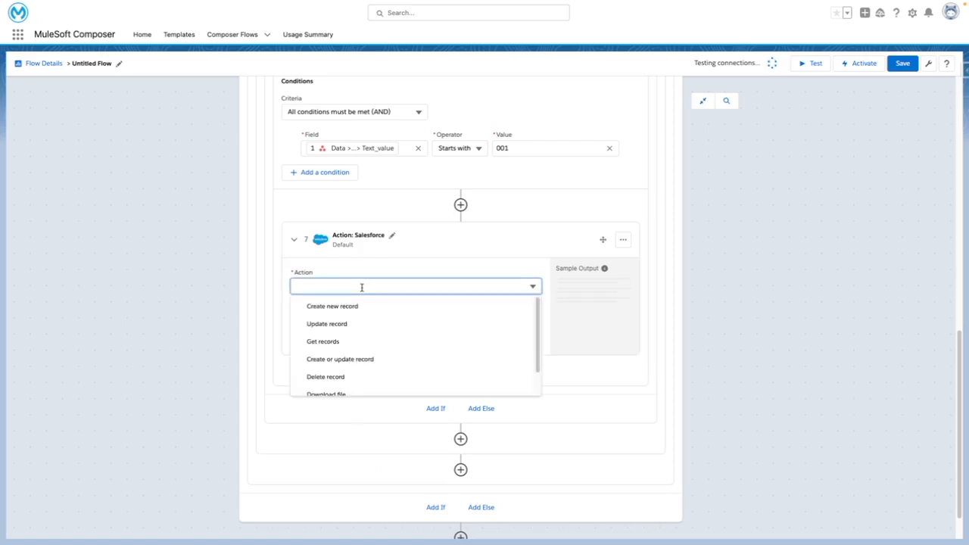
left_click(346, 340)
left_click(327, 329)
type("acc")
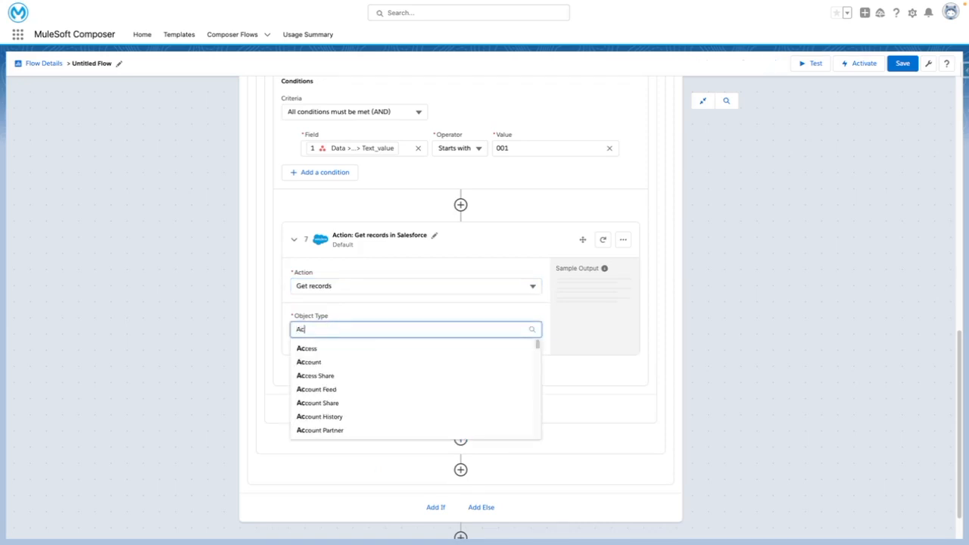
left_click(326, 361)
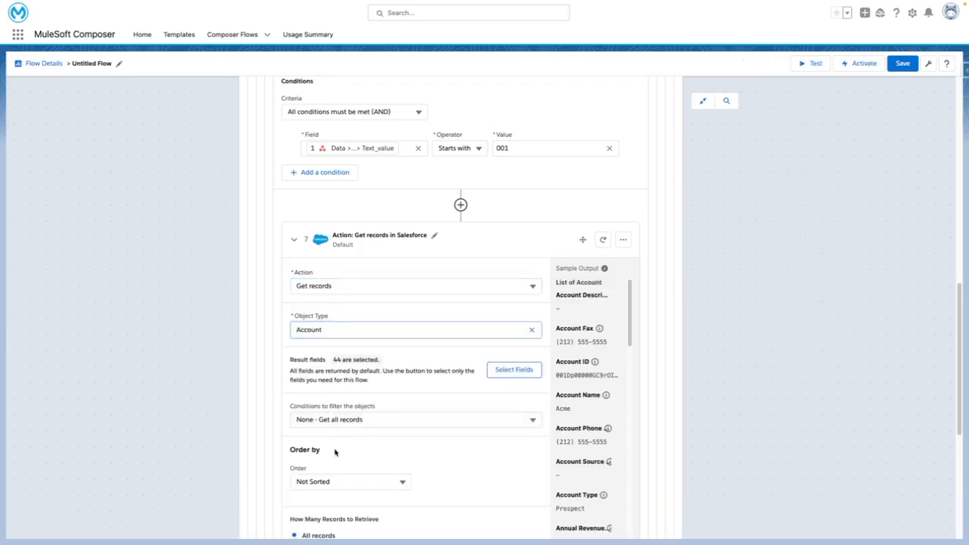
Step: Filter the Account lookup so that all conditions must be met (AND), with Account ID as the field and Equals as the operator
left_click(338, 421)
left_click(339, 440)
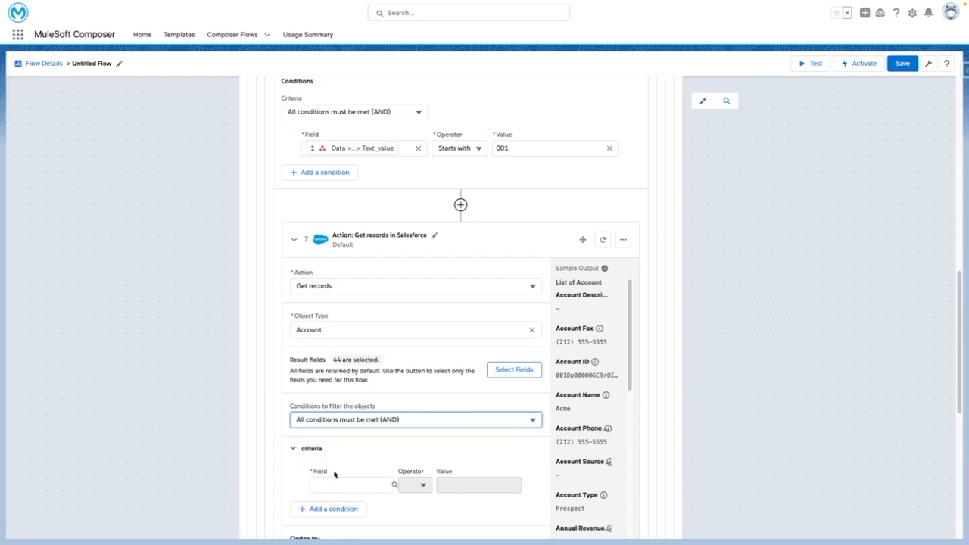
left_click(333, 485)
left_click(337, 409)
left_click(409, 485)
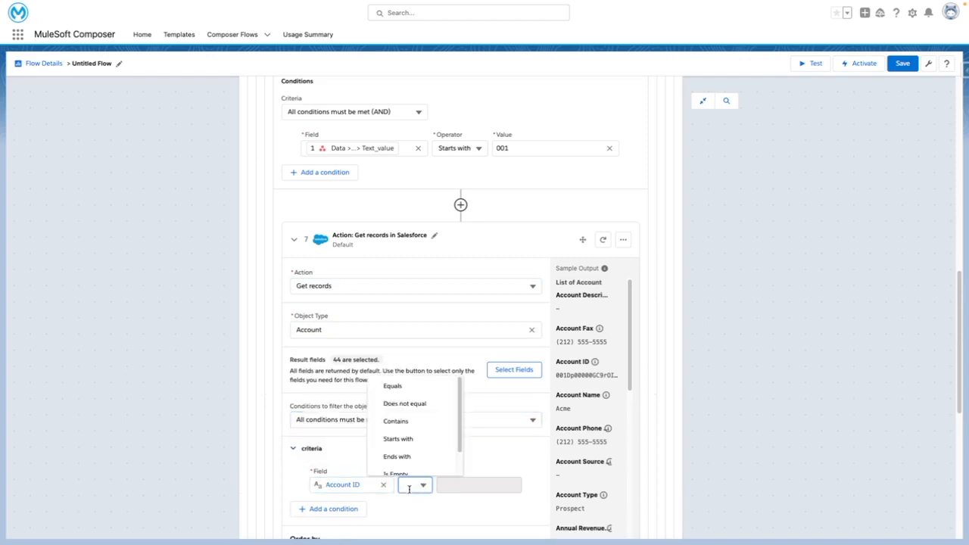
left_click(391, 389)
Step: Match Account ID to Text_value from the Asana trigger's Data > Custom_fields, and retrieve only the first record
left_click(447, 483)
scroll(477, 382, "down", 5)
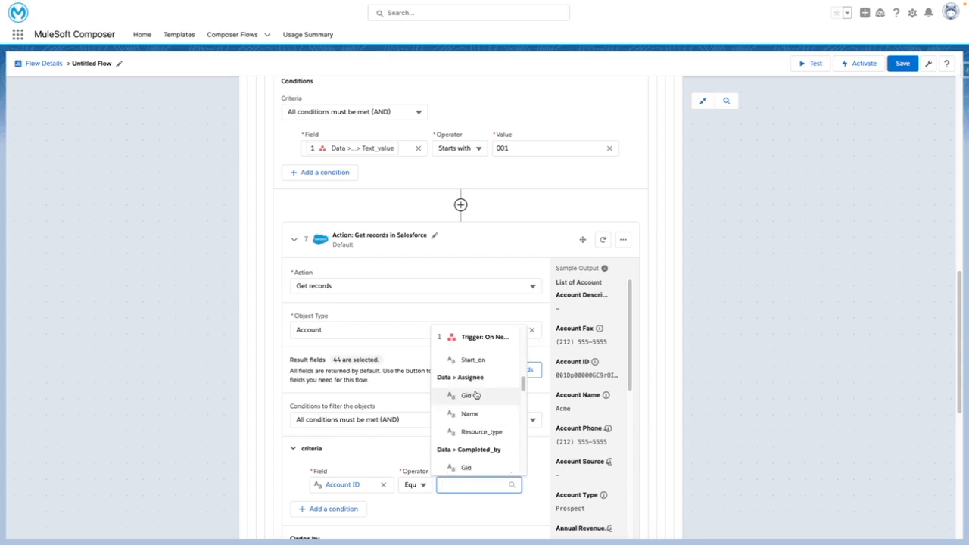
scroll(476, 387, "down", 3)
scroll(475, 394, "down", 5)
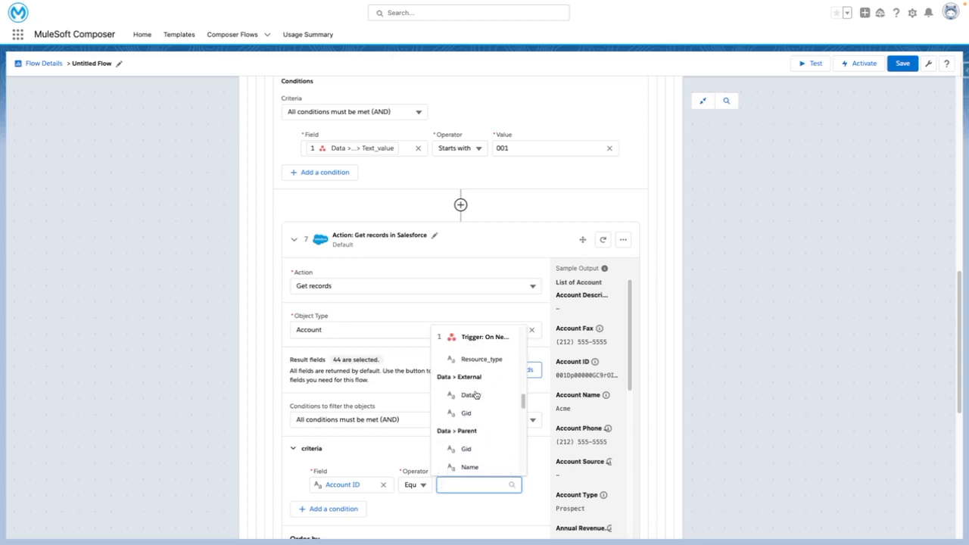
scroll(478, 401, "down", 5)
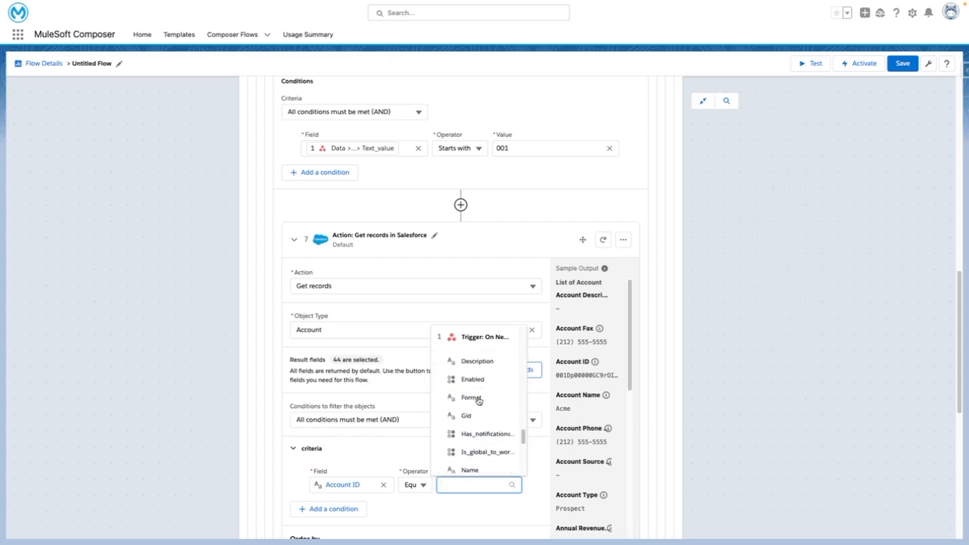
scroll(478, 405, "down", 1)
left_click(473, 444)
scroll(398, 458, "down", 3)
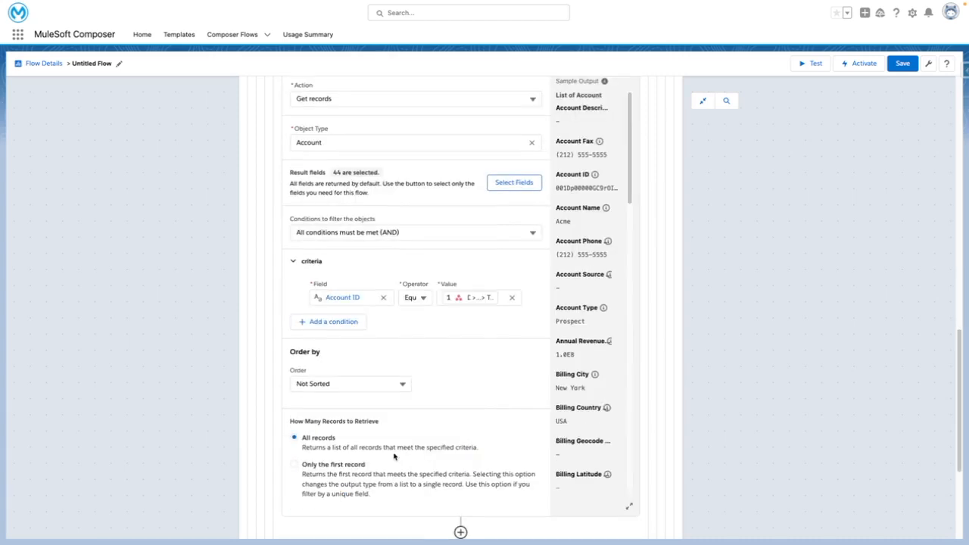
left_click(294, 467)
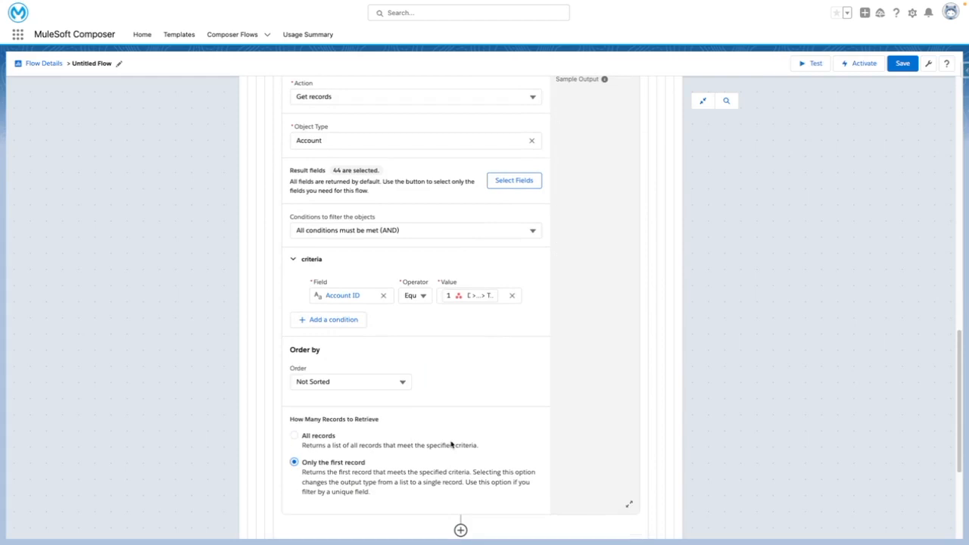
Step: Add another Salesforce system action after the Get records action, using the Default connection
scroll(453, 446, "down", 1)
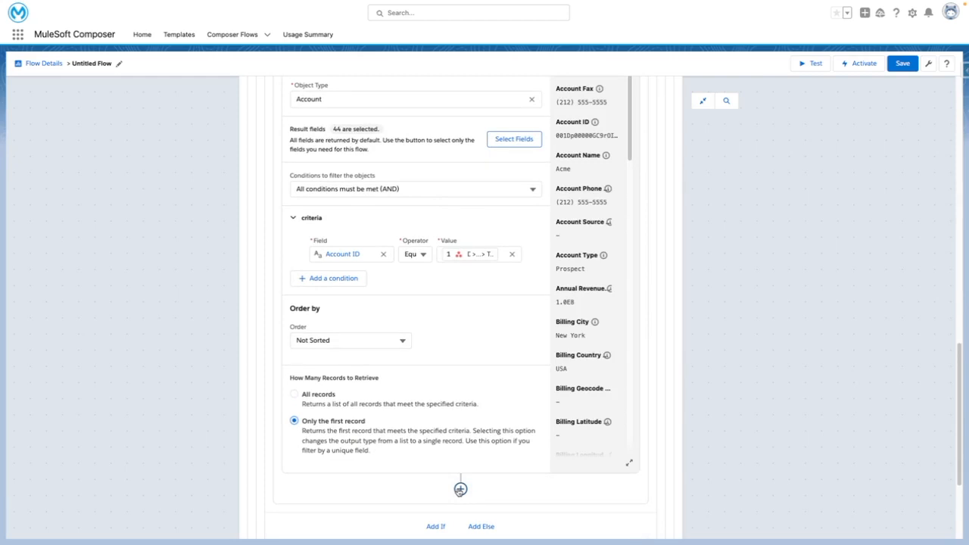
left_click(460, 490)
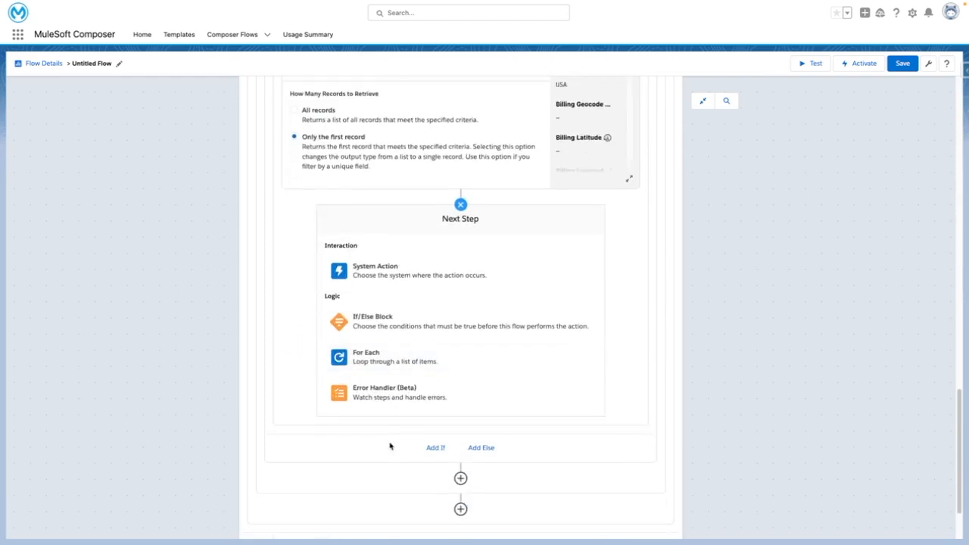
left_click(366, 276)
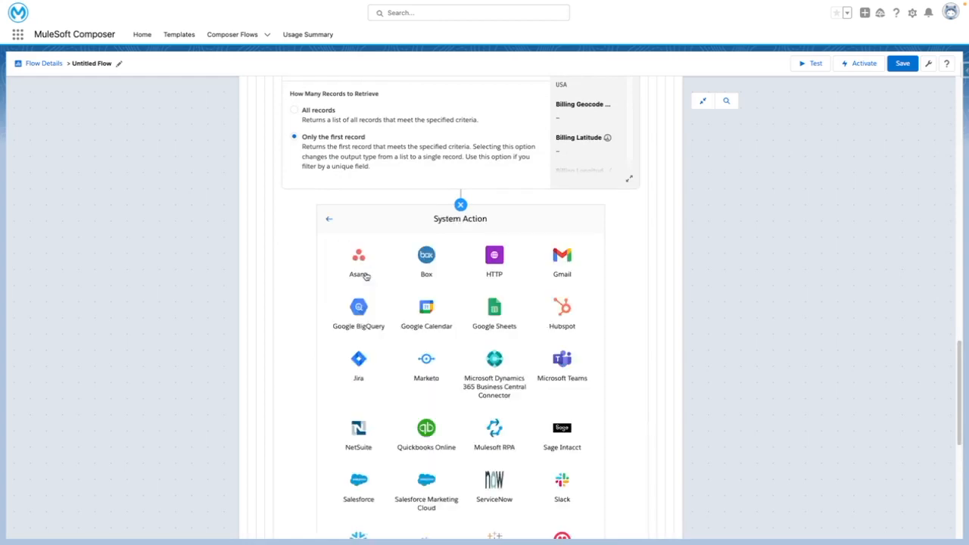
left_click(360, 489)
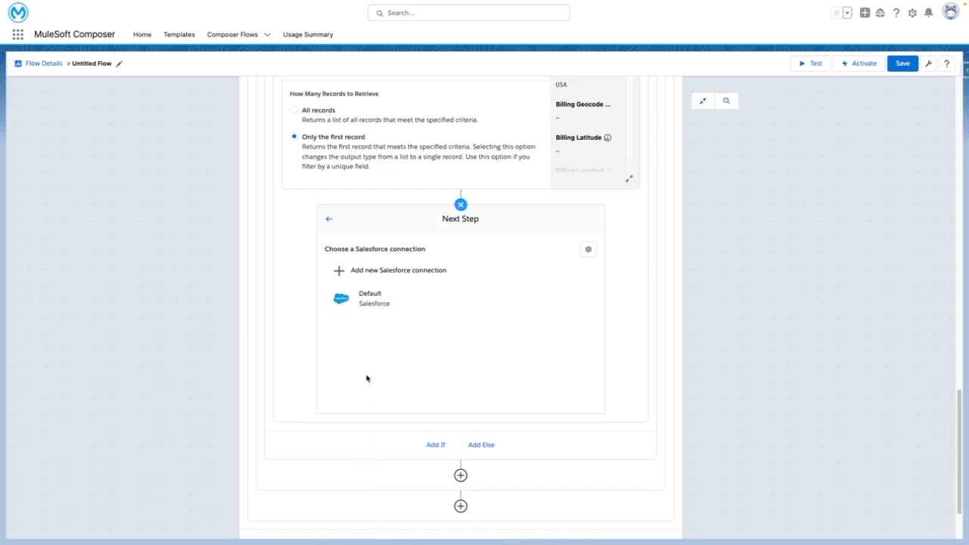
left_click(365, 304)
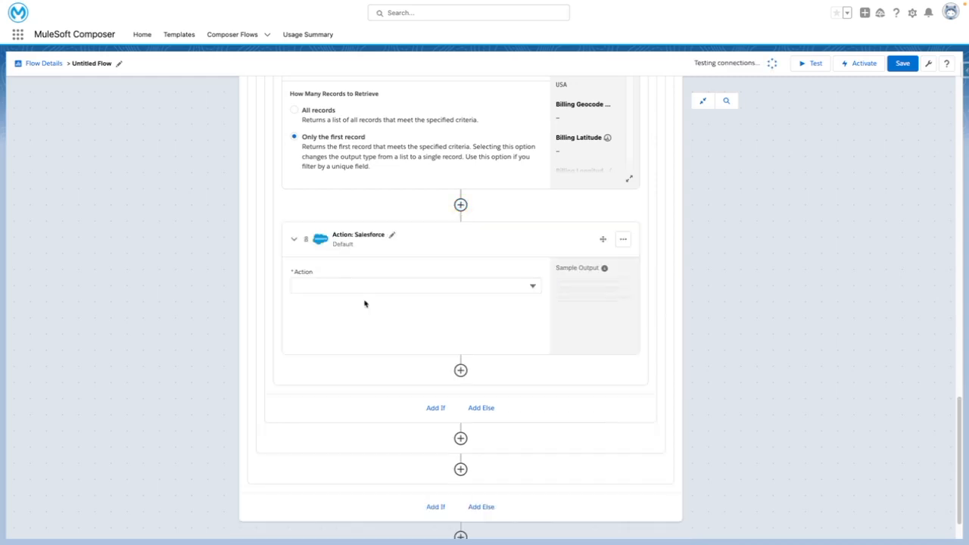
Step: Set the new Salesforce action to Update record with Account as the object type
left_click(344, 285)
left_click(345, 327)
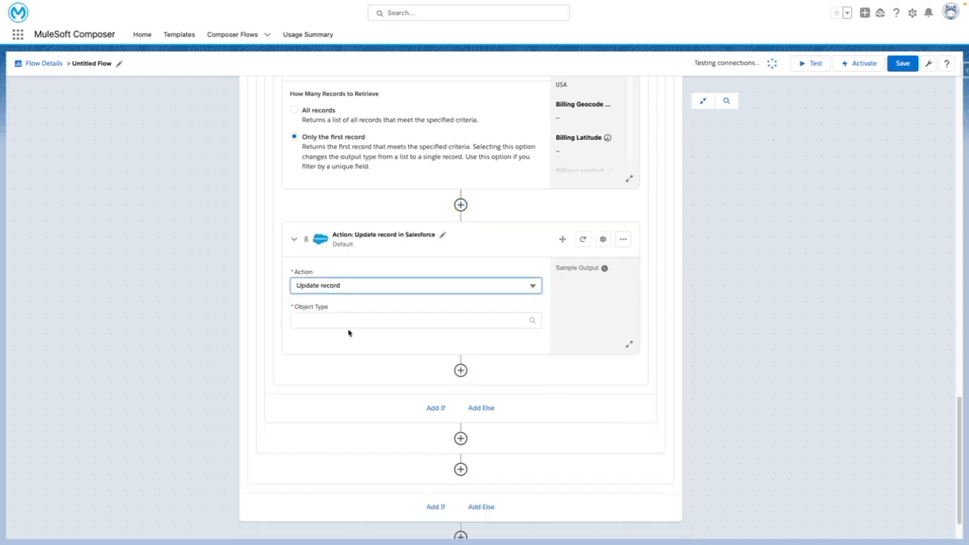
left_click(337, 317)
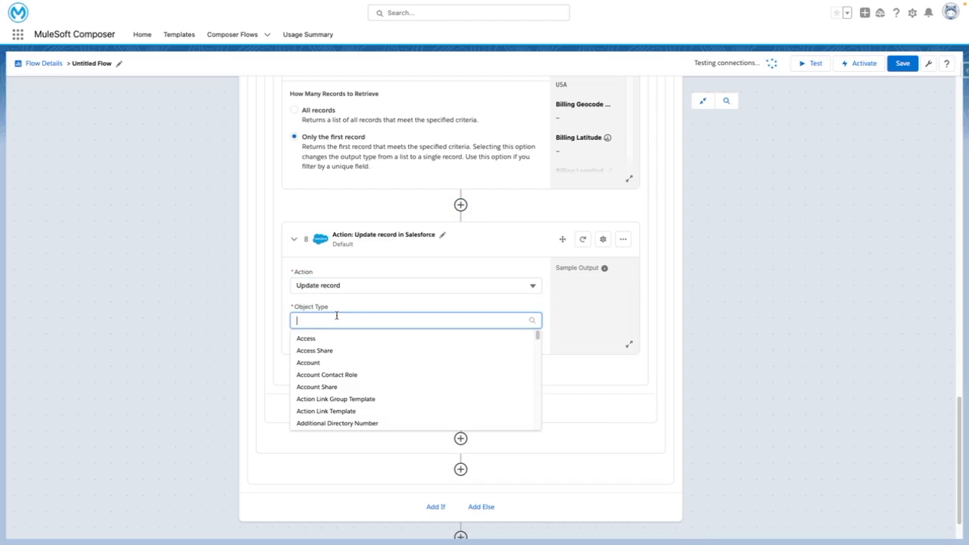
left_click(322, 364)
Step: Map the update's Account ID to the Account ID returned by the Get records action
left_click(334, 382)
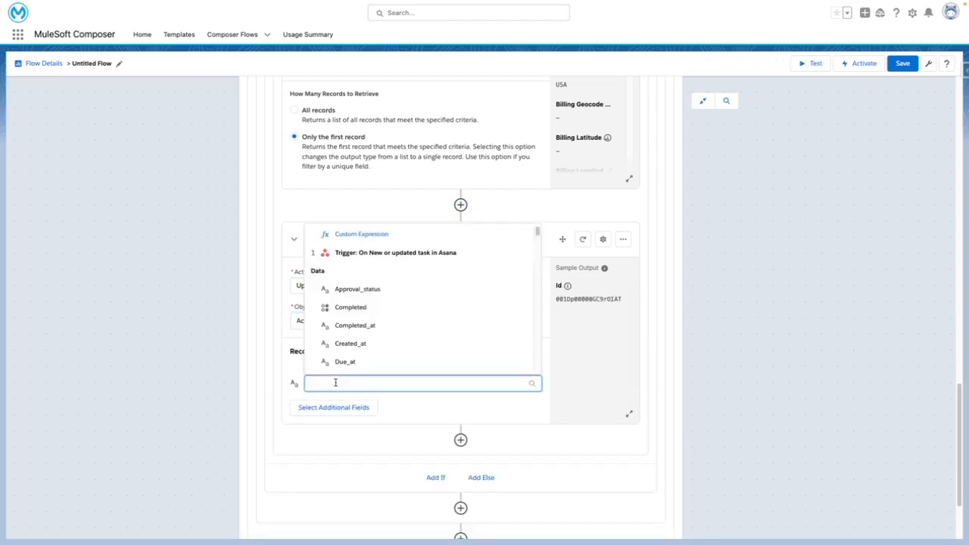
type("id")
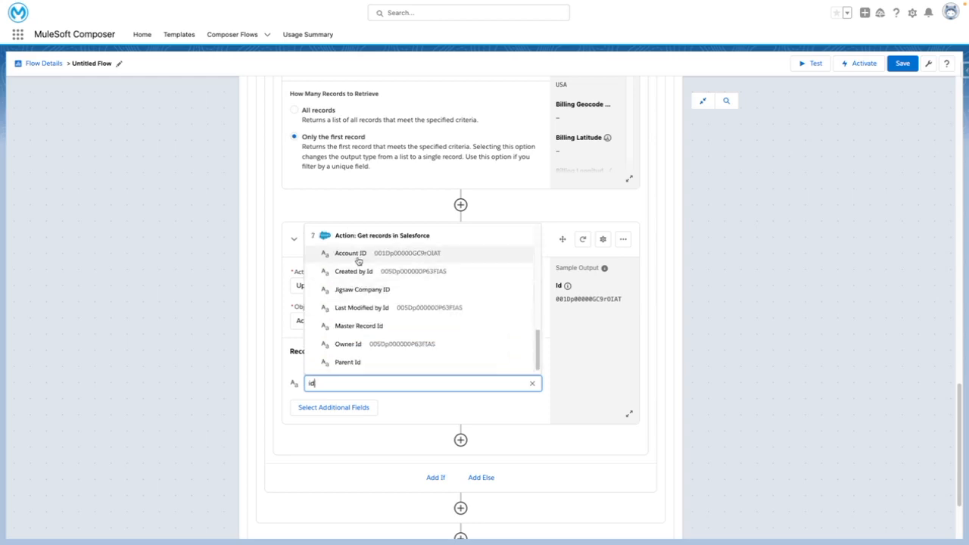
left_click(359, 255)
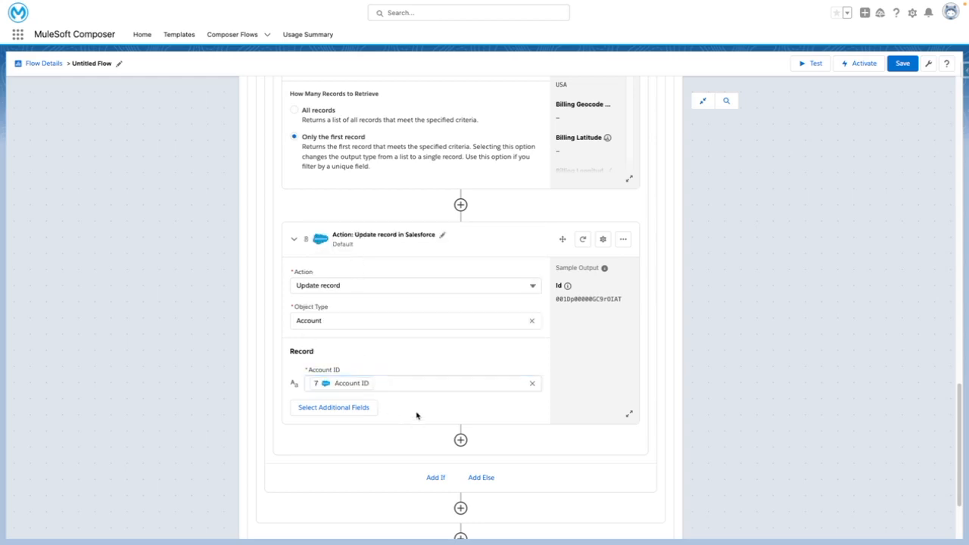
Step: Add Completed Asana Tasks as an additional field of the Account update
left_click(331, 407)
left_click(304, 127)
type("compl")
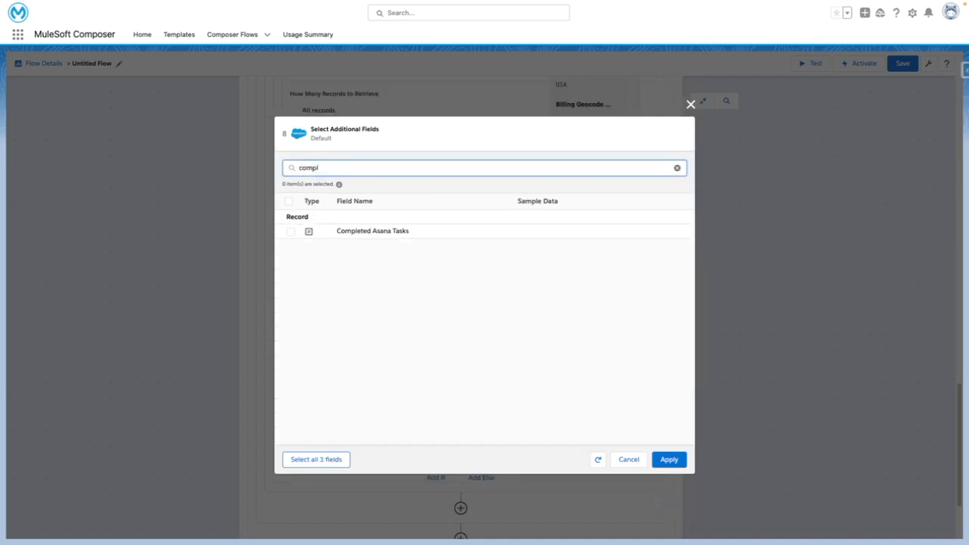
left_click(290, 232)
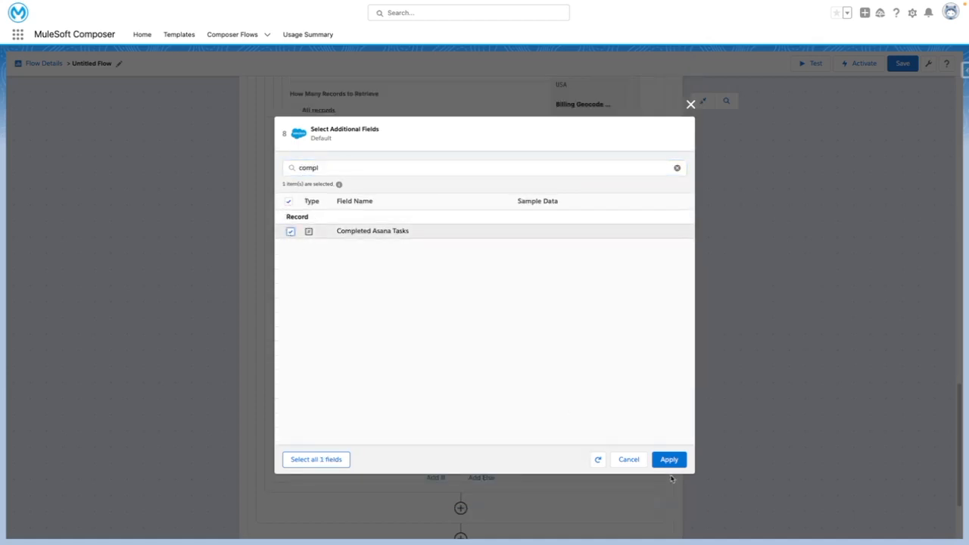
left_click(668, 462)
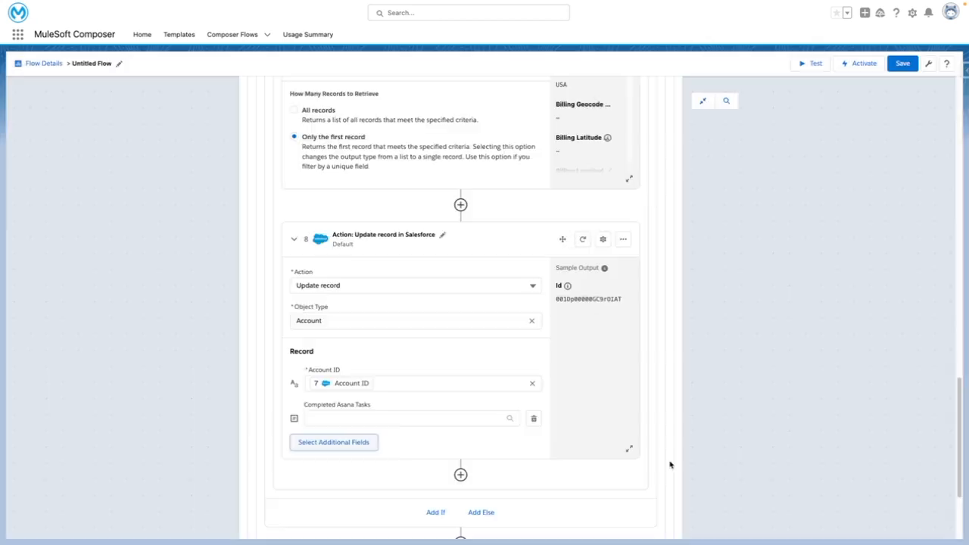
Step: Set Completed Asana Tasks to a custom expression that adds 1 to the Completed Asana Tasks value from the Get records action
left_click(324, 420)
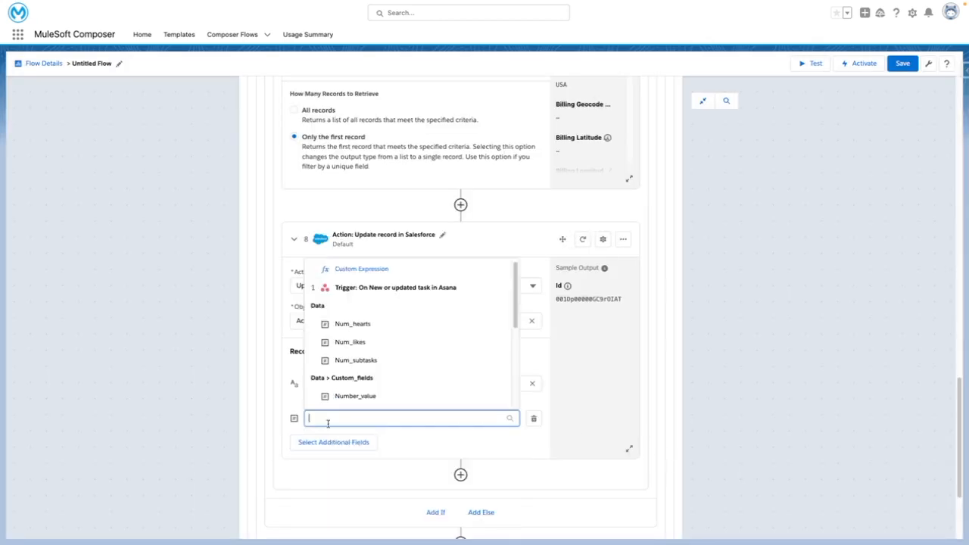
left_click(351, 269)
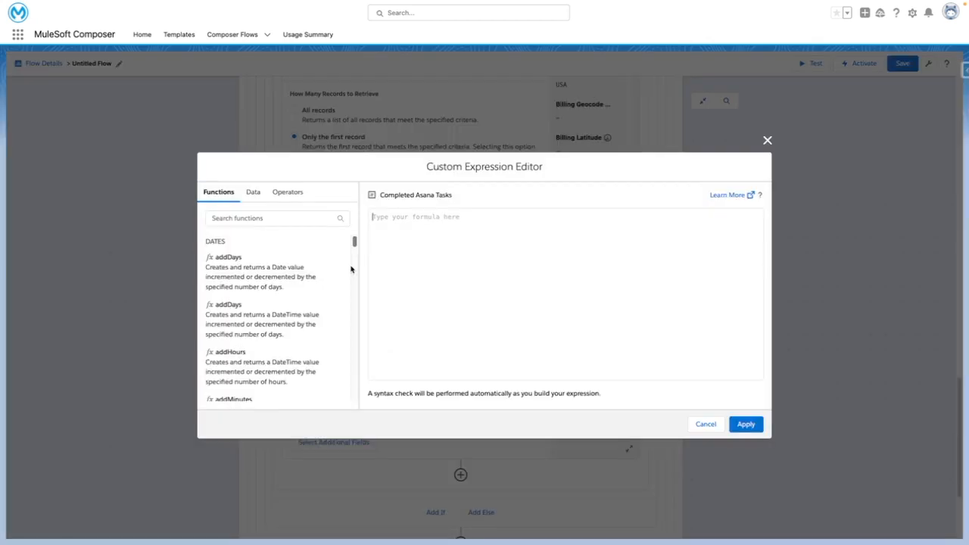
left_click(252, 191)
type("compl")
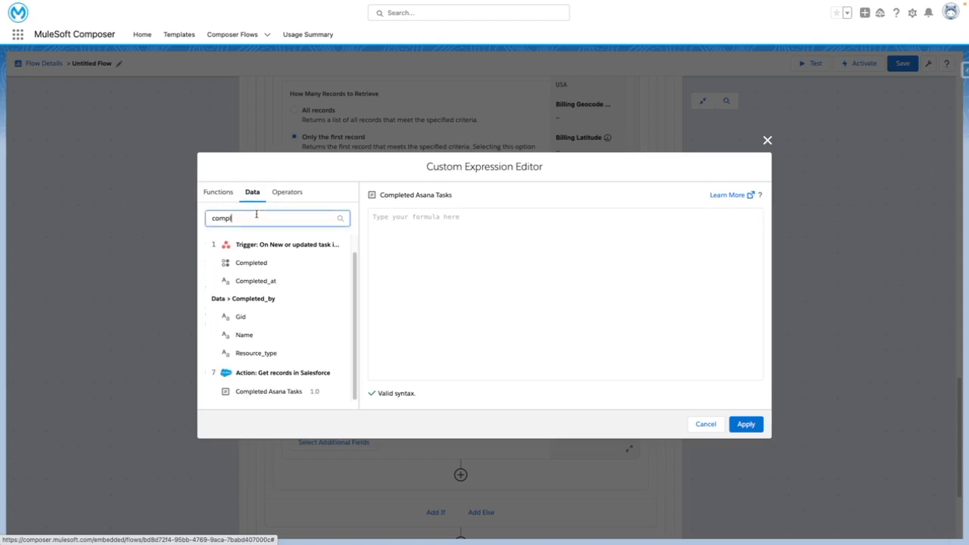
left_click(260, 392)
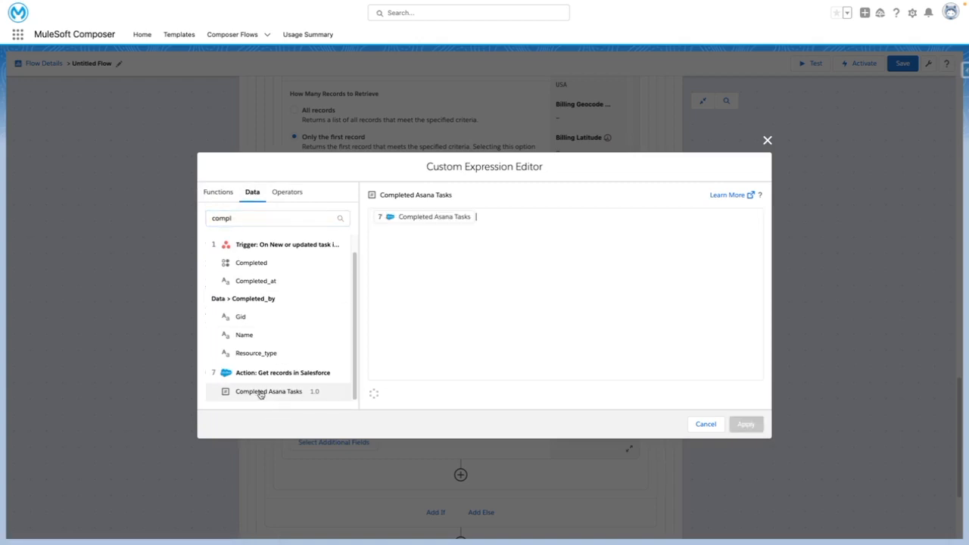
left_click(287, 192)
left_click(221, 229)
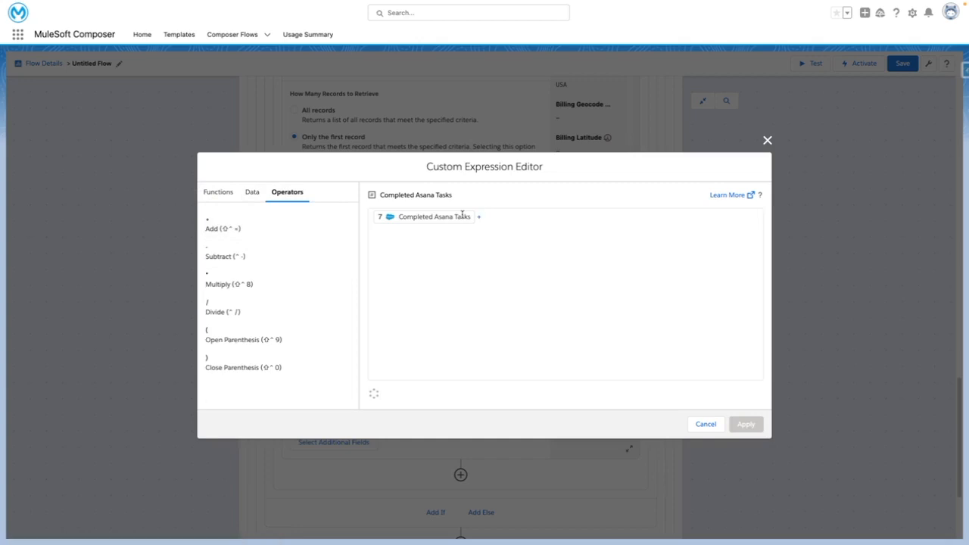
type("1")
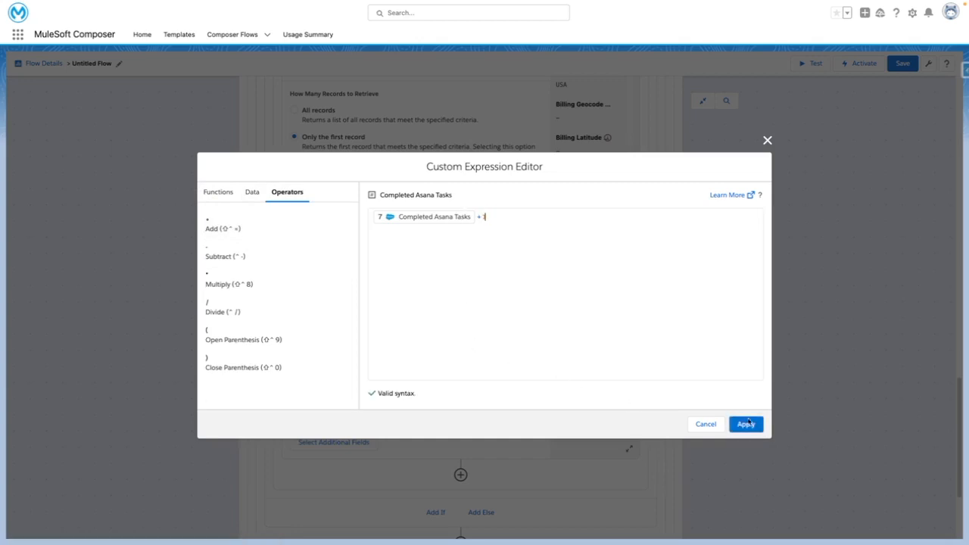
left_click(746, 425)
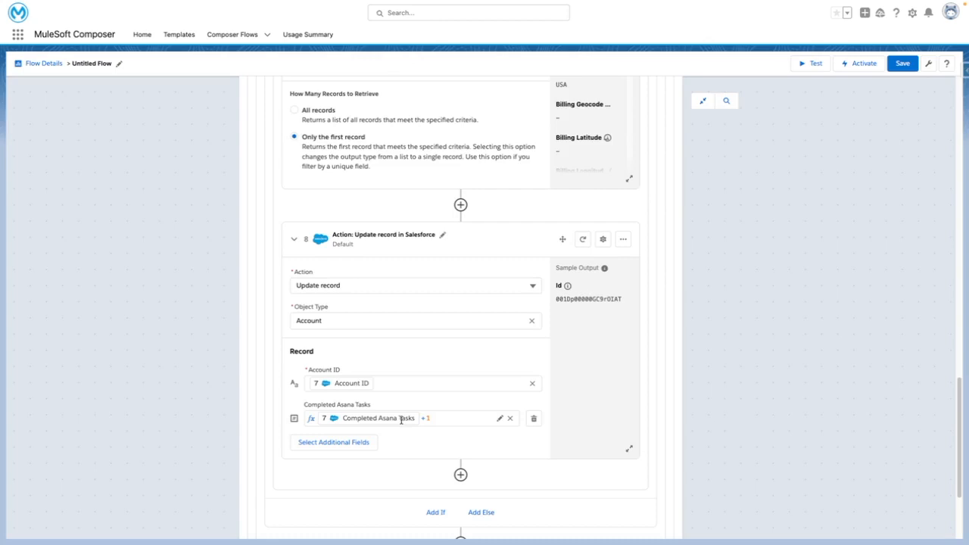
Step: Save the flow under the name Update Count of Completed Tasks and activate it
scroll(401, 421, "down", 2)
left_click(903, 62)
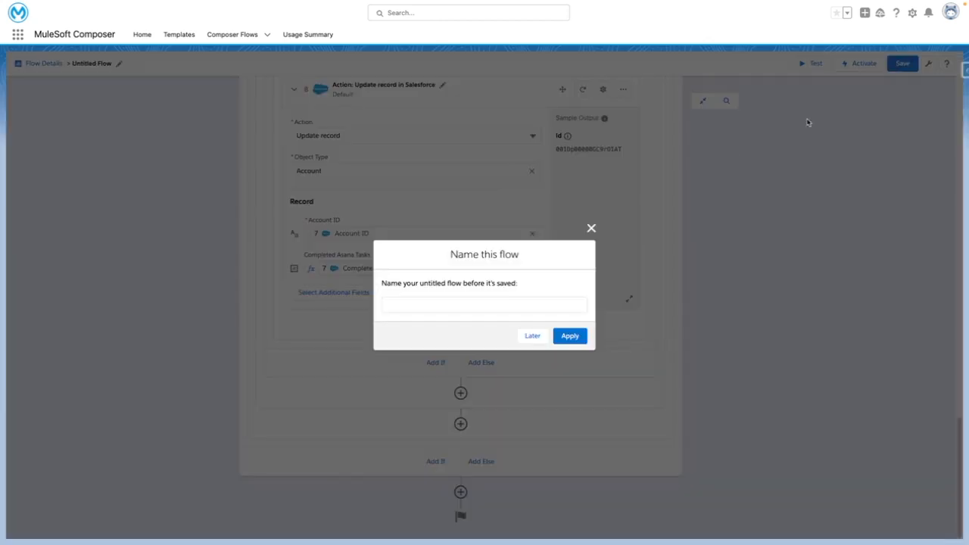
left_click(436, 303)
type("Update Count of Completed Tasks")
left_click(569, 335)
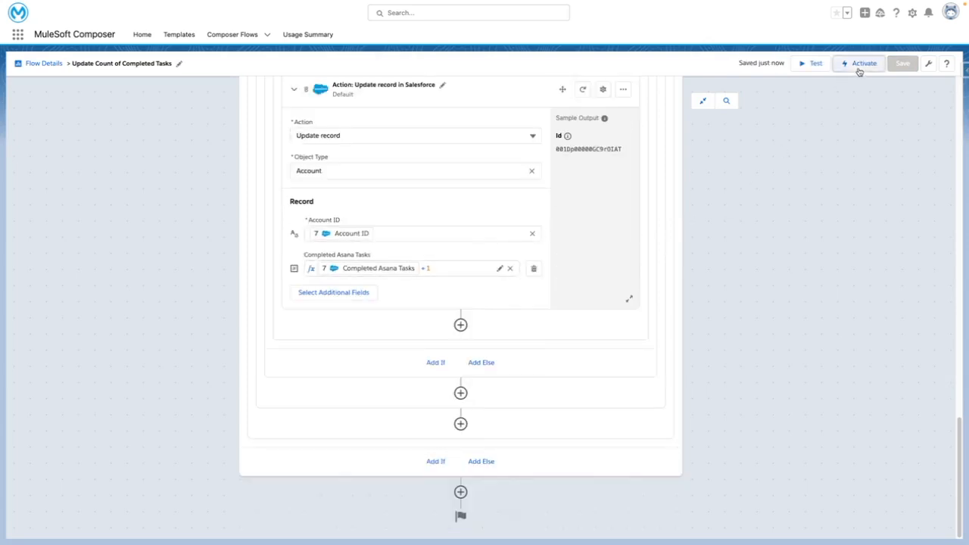
left_click(863, 66)
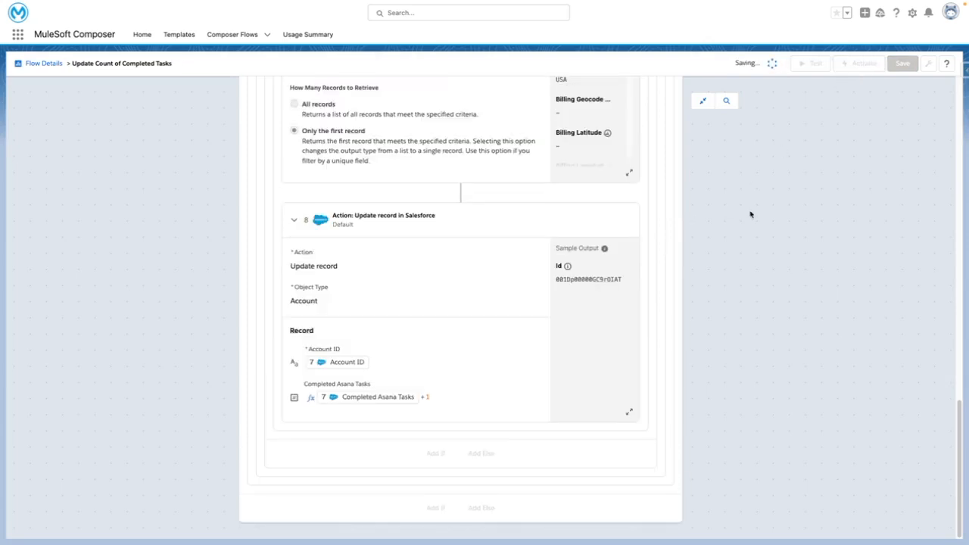
Step: Find the Acme record among the Salesforce accounts and view its details to check the Completed Asana Tasks field
left_click(17, 35)
type("account")
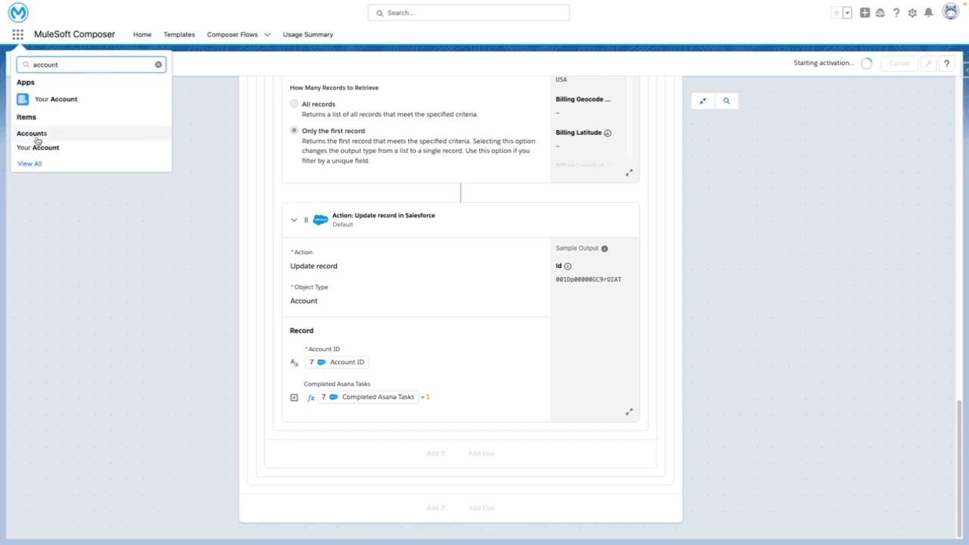
left_click(31, 134)
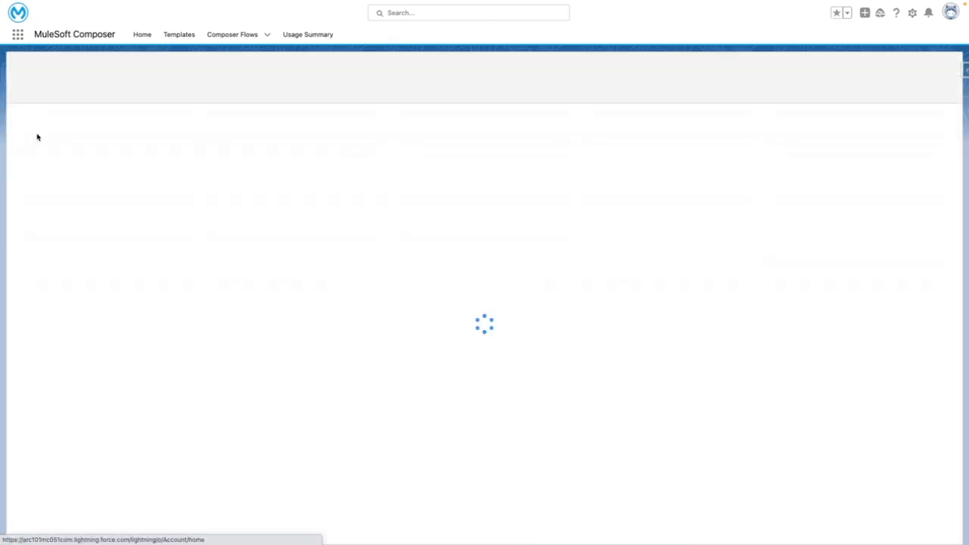
left_click(67, 127)
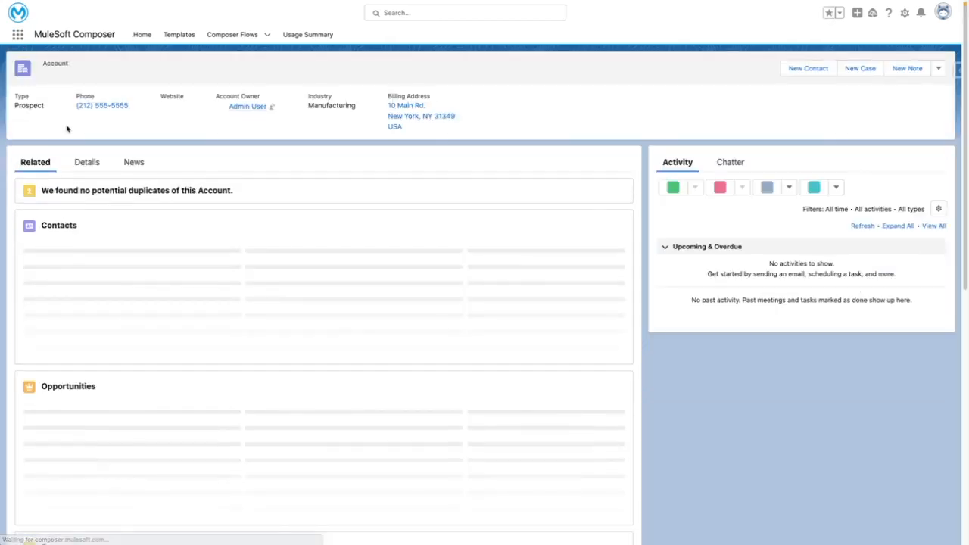
left_click(84, 164)
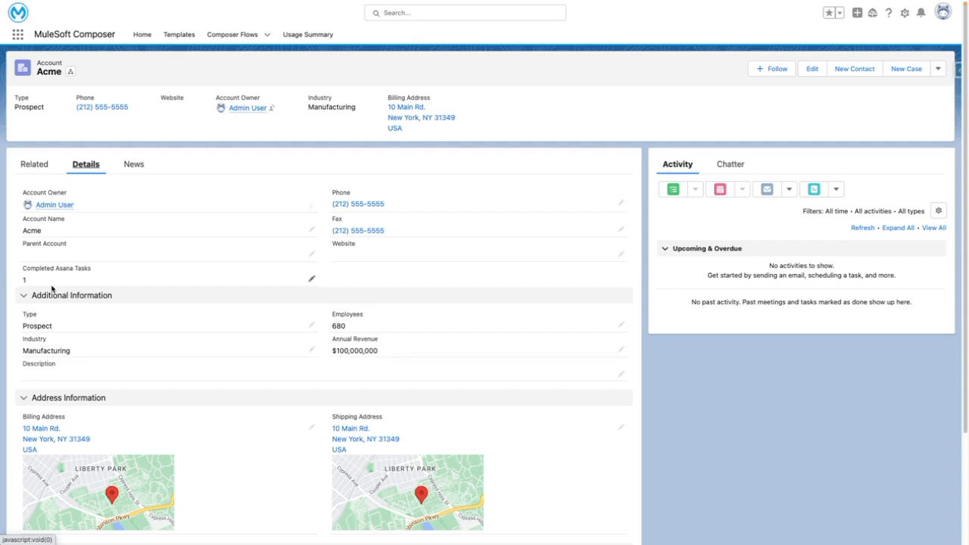
Step: Open the Update Count of Completed Tasks flow, then switch to Asana and mark the Send Intro task in the Acme project complete
left_click(219, 34)
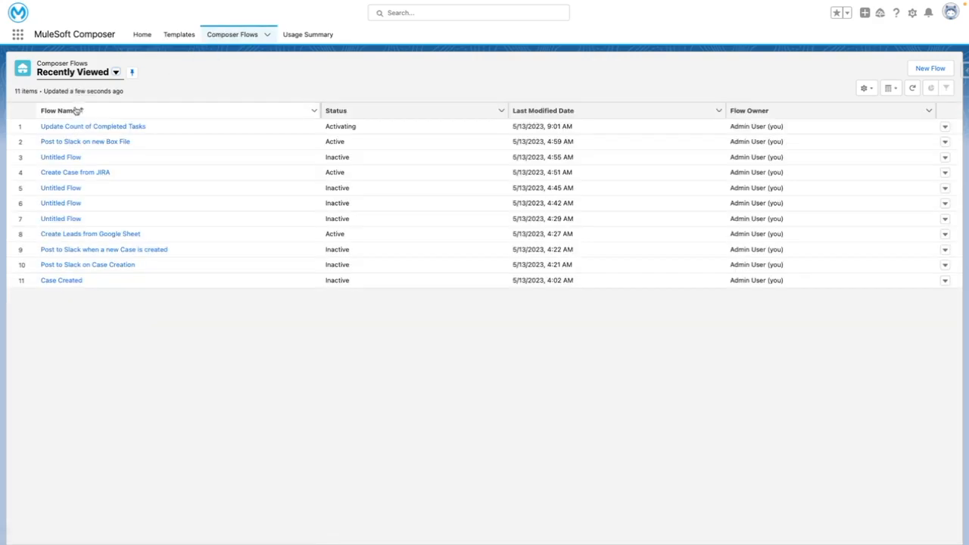
left_click(87, 128)
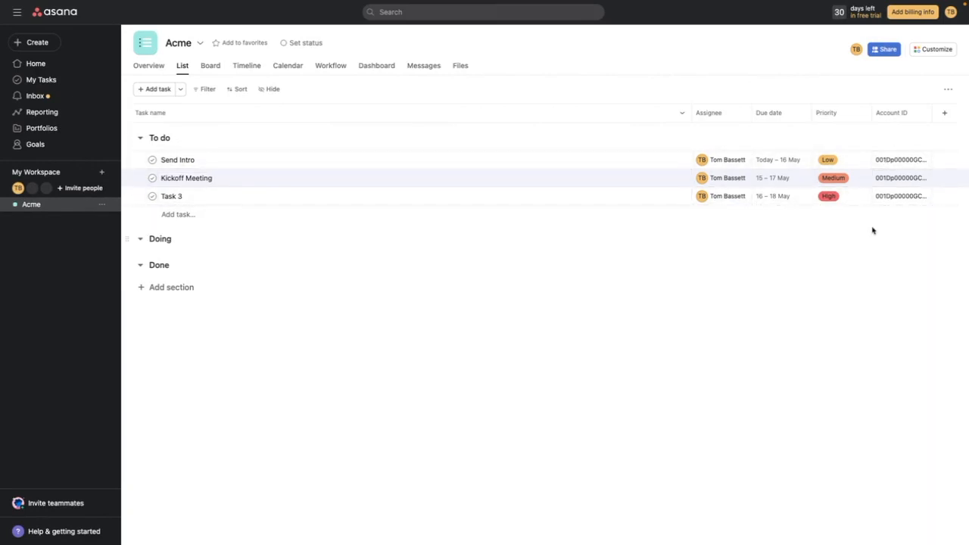
left_click(152, 160)
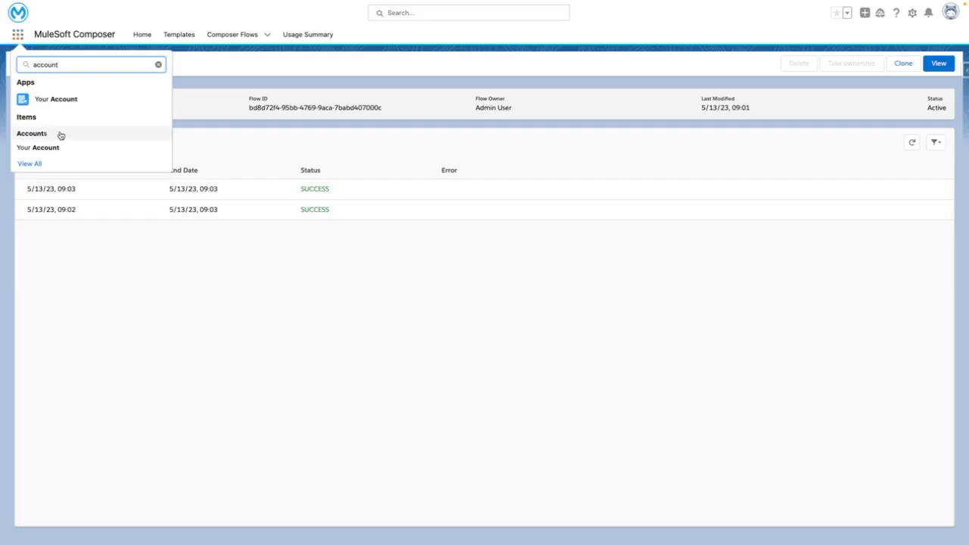
Step: Return to the Acme account's details in Salesforce to check whether Completed Asana Tasks has been updated
left_click(58, 134)
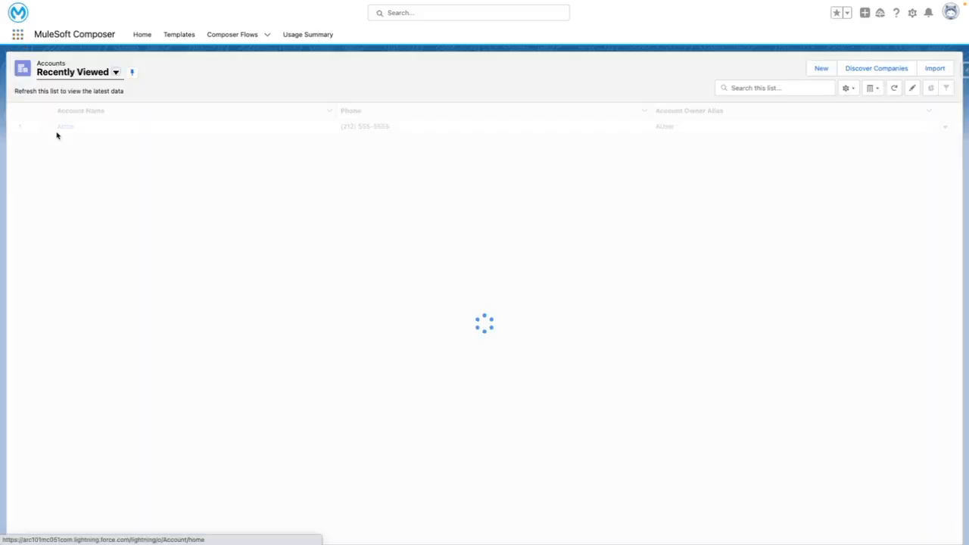
left_click(64, 129)
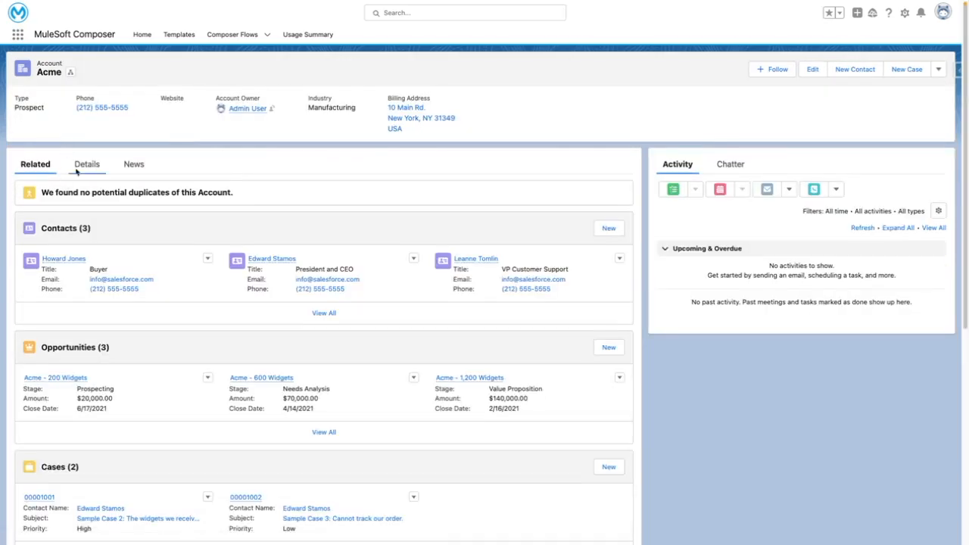
left_click(85, 165)
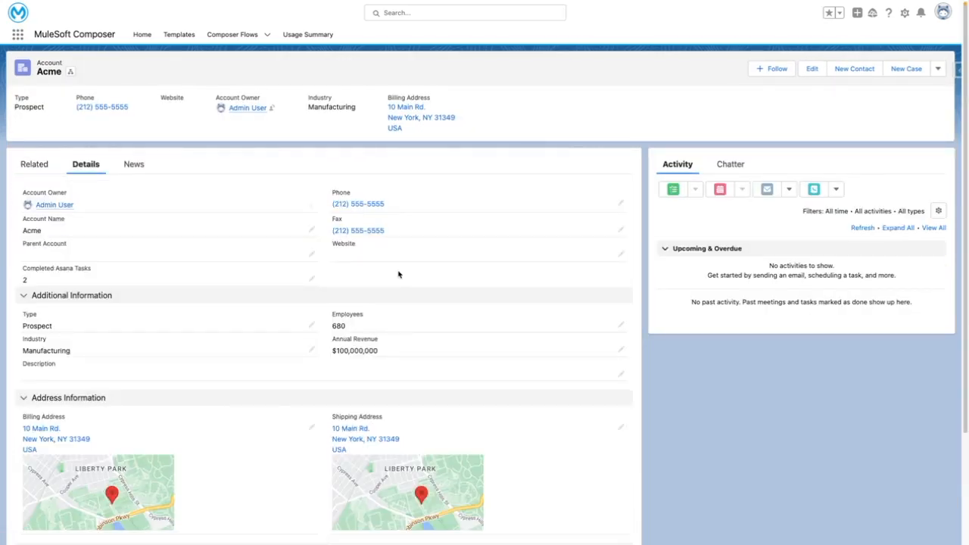